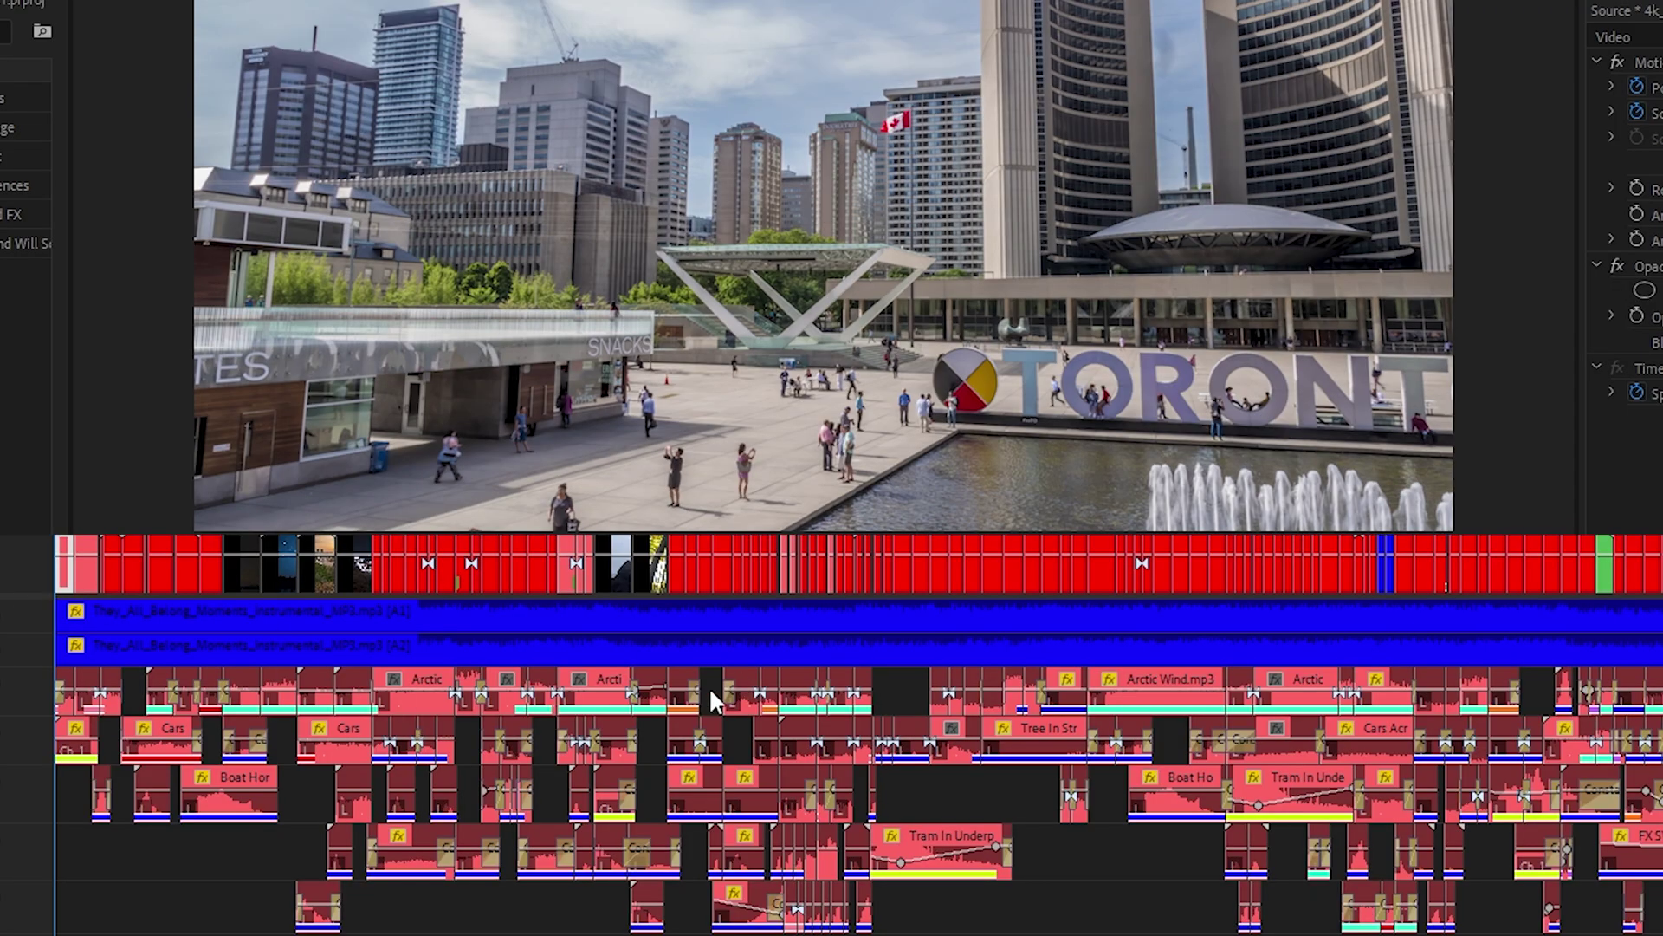
Play the trailer from its start past the Toronto square shot to the night highway shot
{"action": "key", "text": "space"}
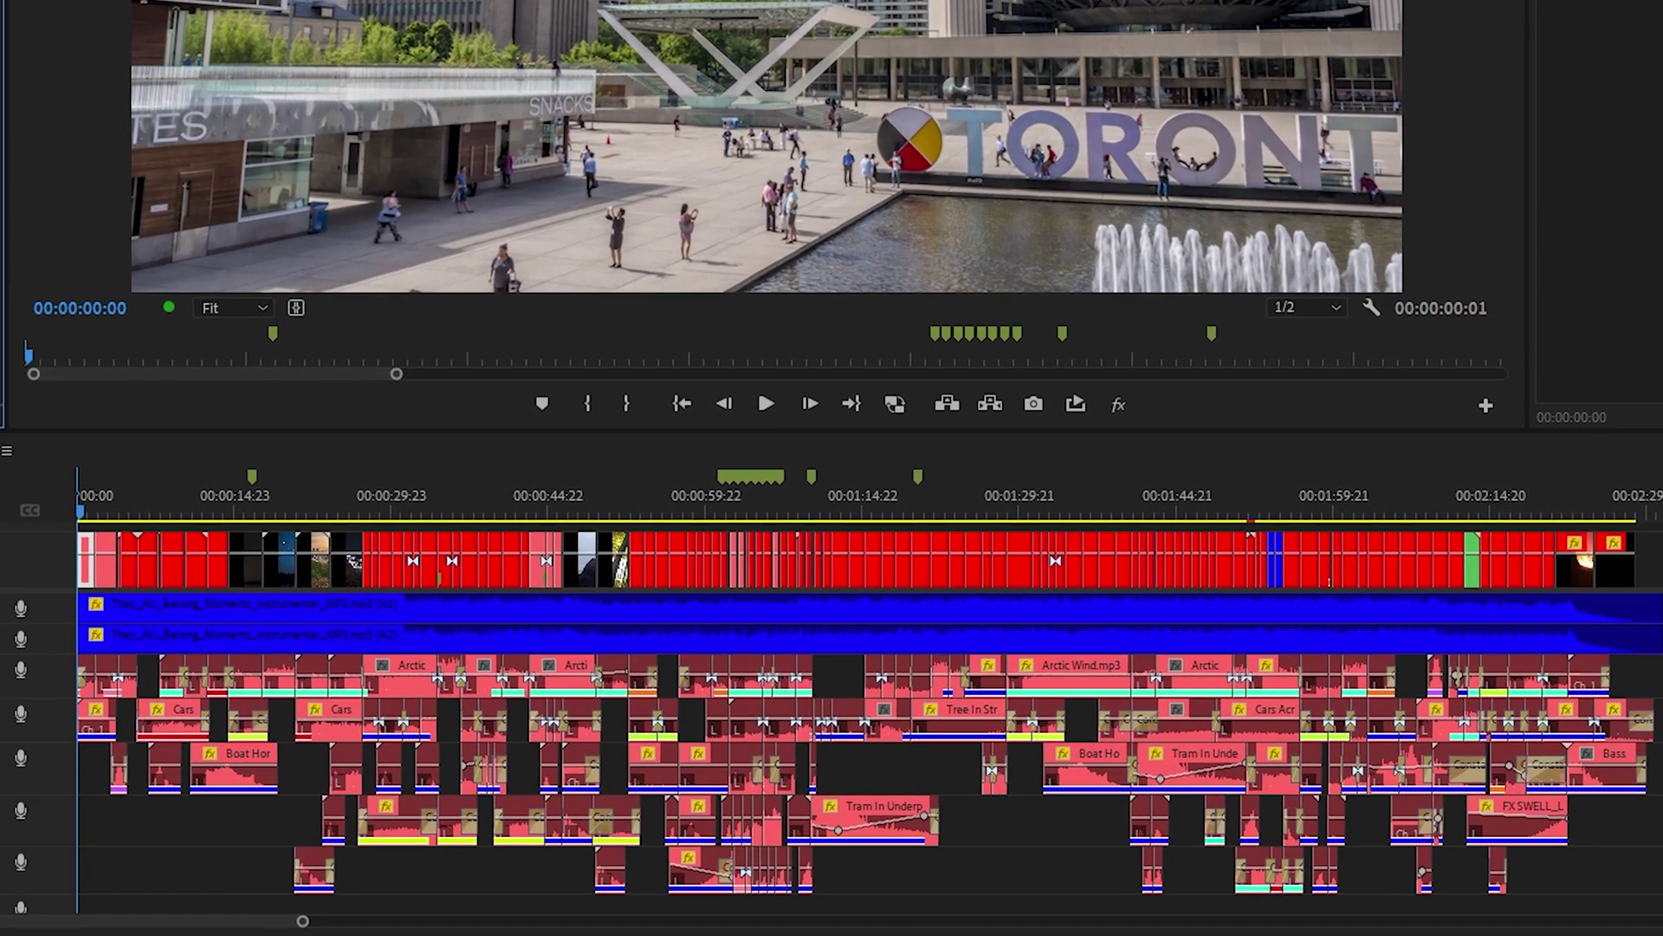
Select the sound-effect clips on tracks A3–A7 and apply the default audio crossfade (Shift+Ctrl+D)
{"action": "left_click_drag", "start_coordinate": [1430, 663], "coordinate": [310, 667]}
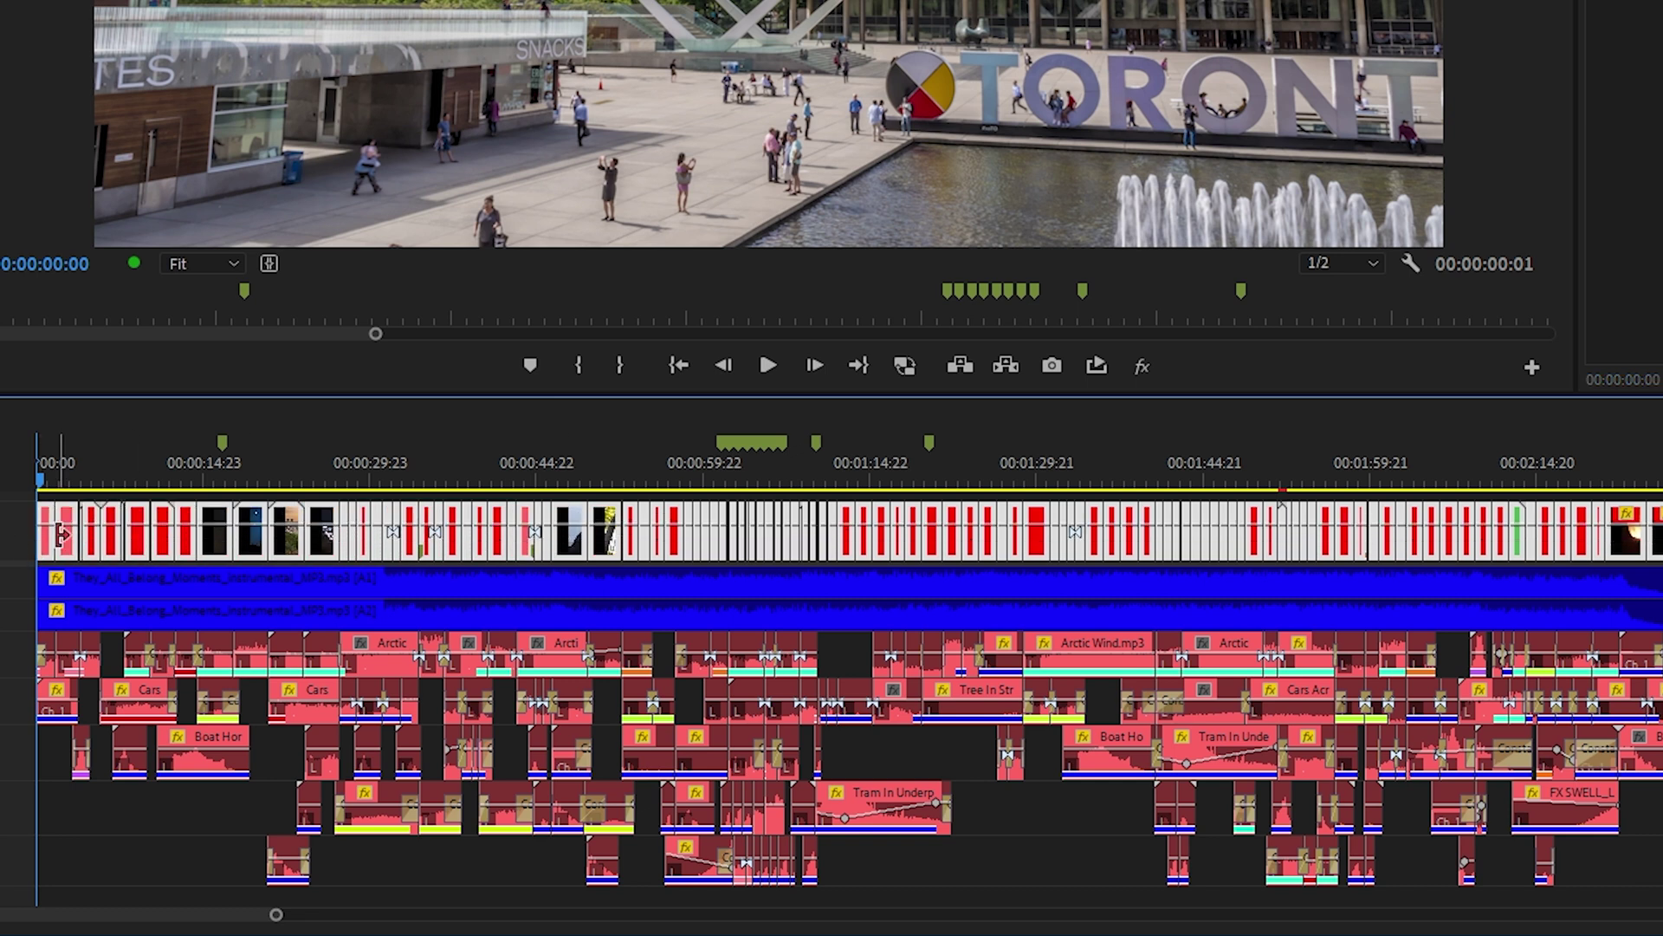
{"action": "left_click", "coordinate": [563, 595]}
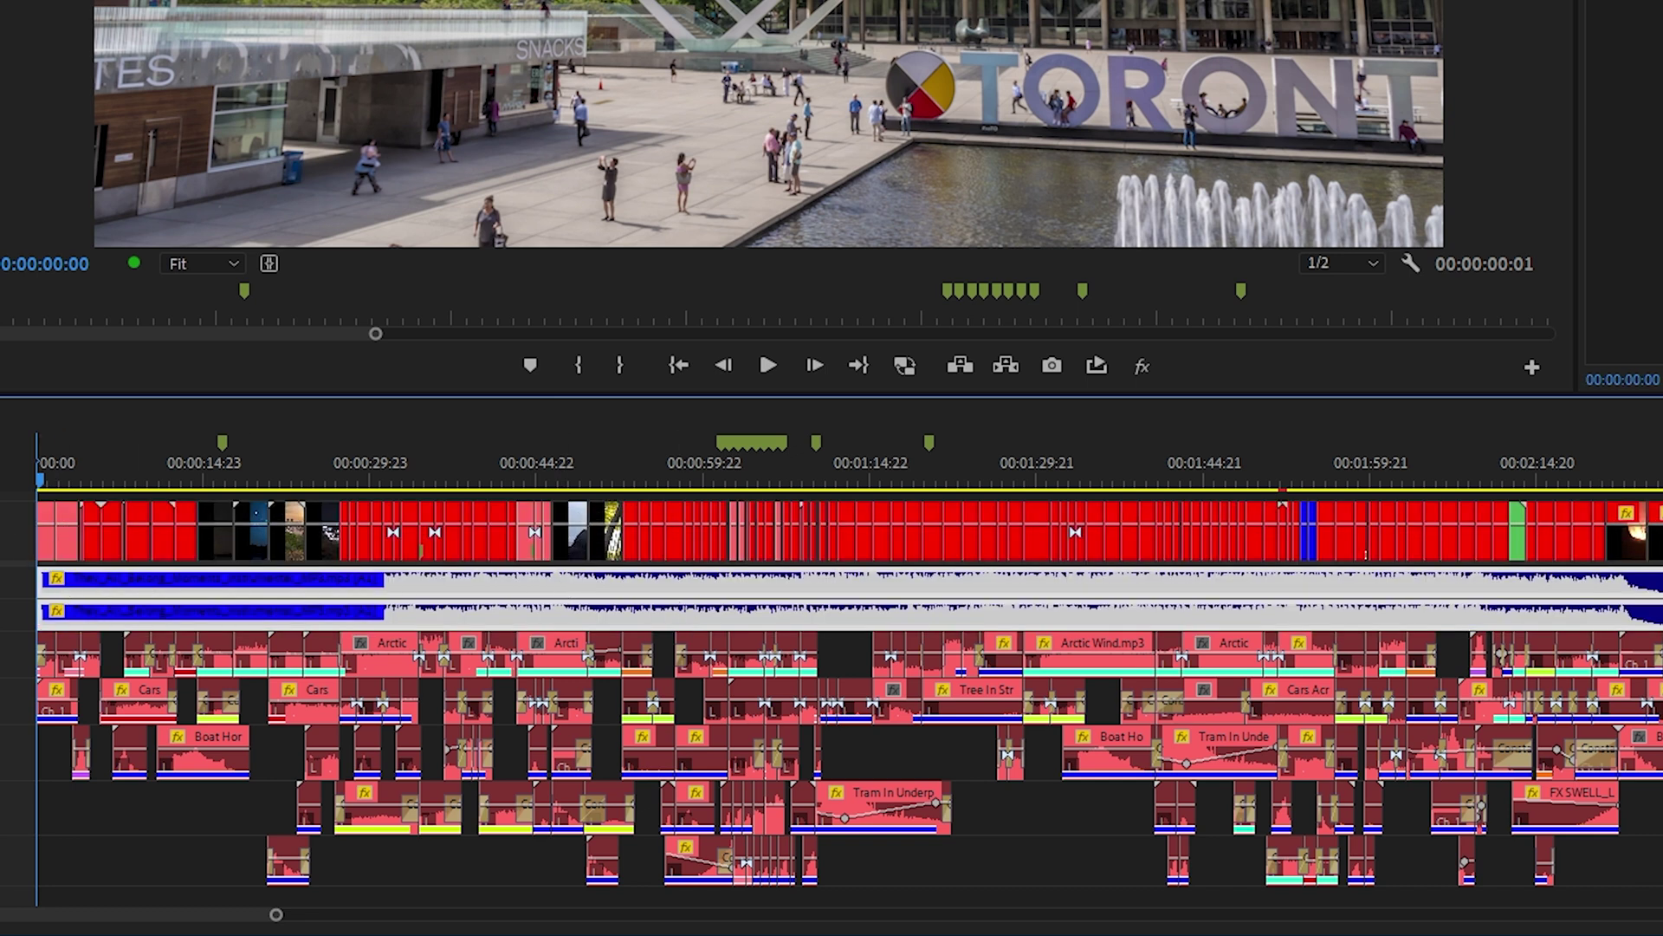
{"action": "left_click_drag", "start_coordinate": [1659, 652], "coordinate": [39, 864]}
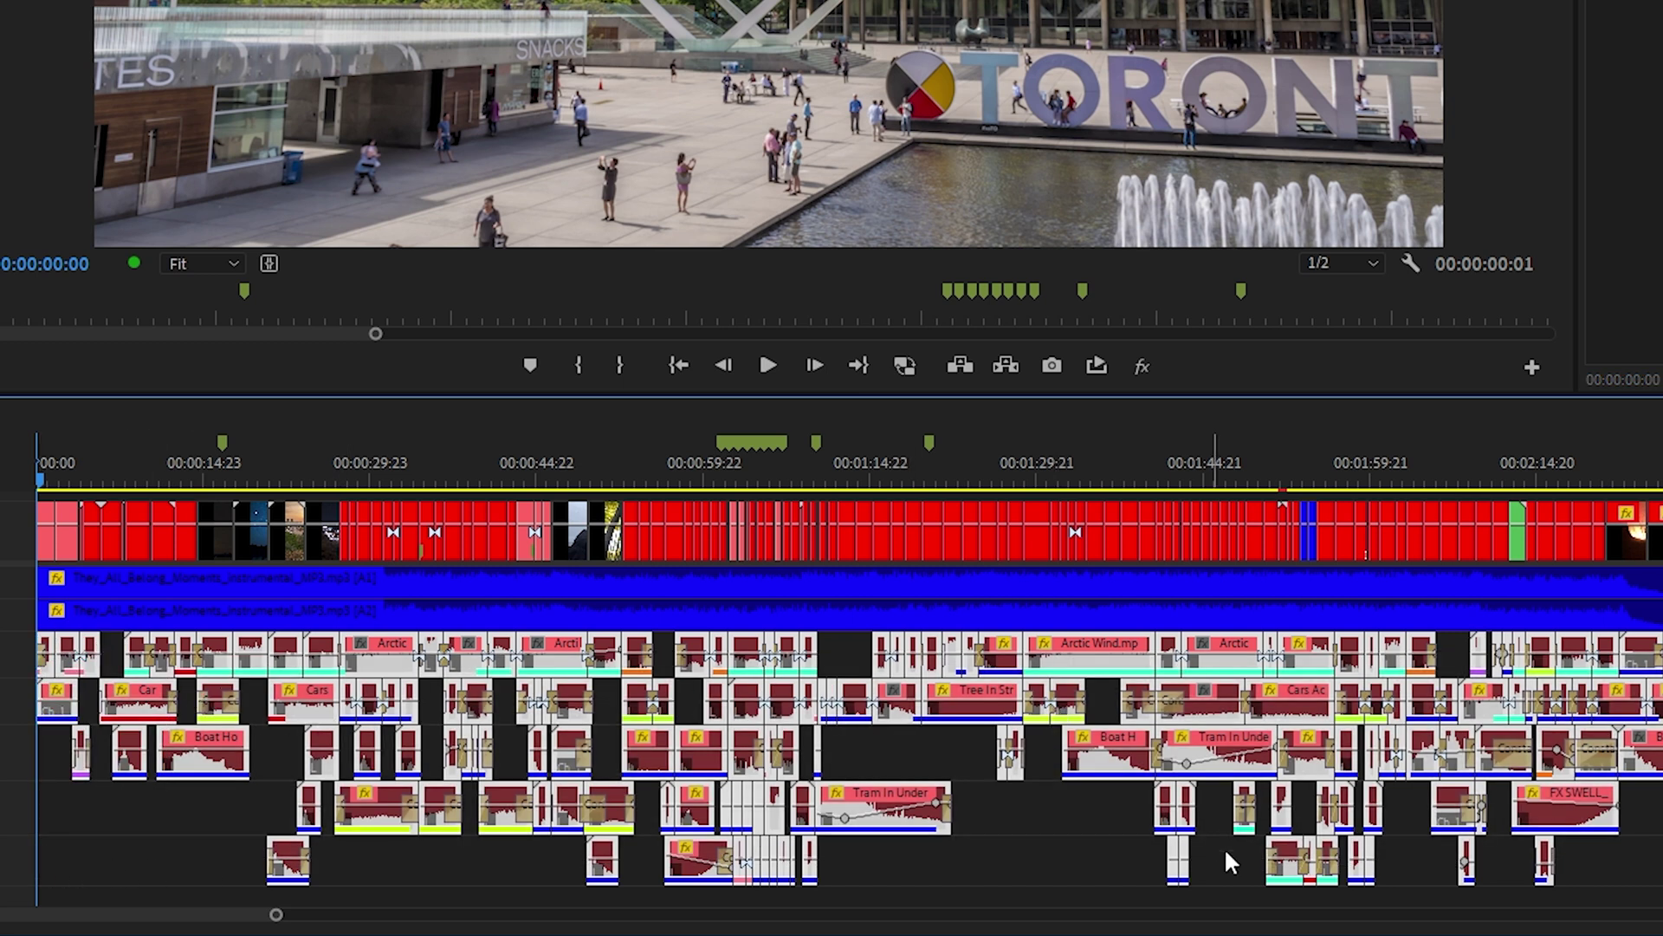
{"action": "key", "text": "ctrl+shift+d"}
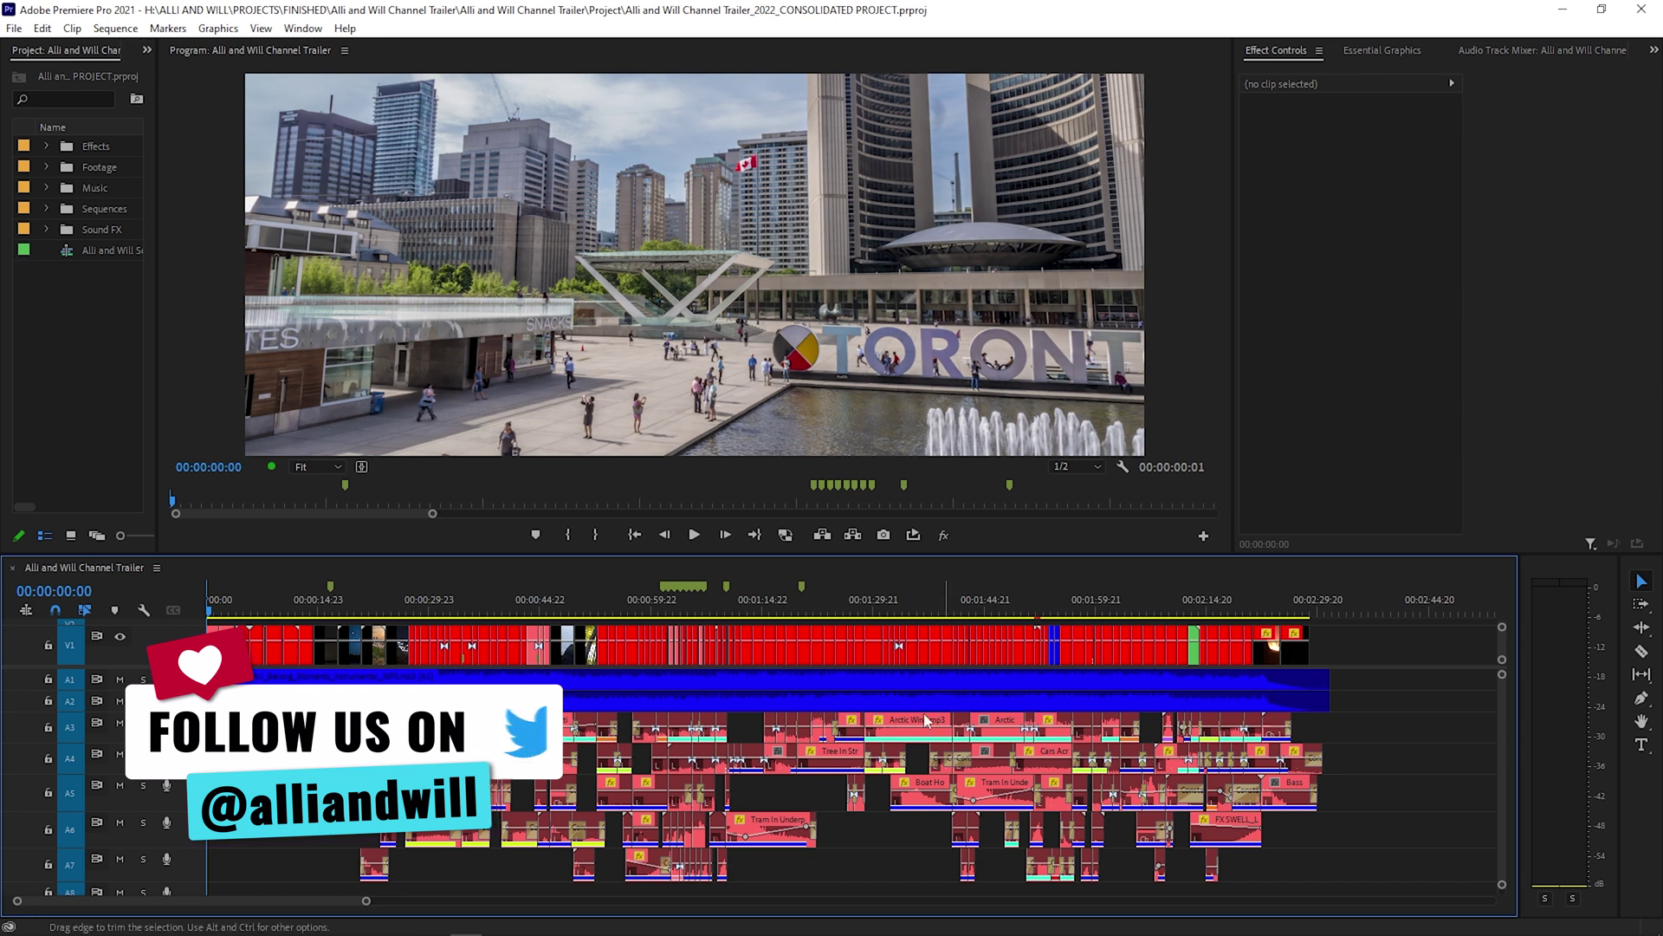
Mute music tracks A1 and A2, play the effects-only mix, and park at 0:52:11
{"action": "left_click", "coordinate": [145, 684]}
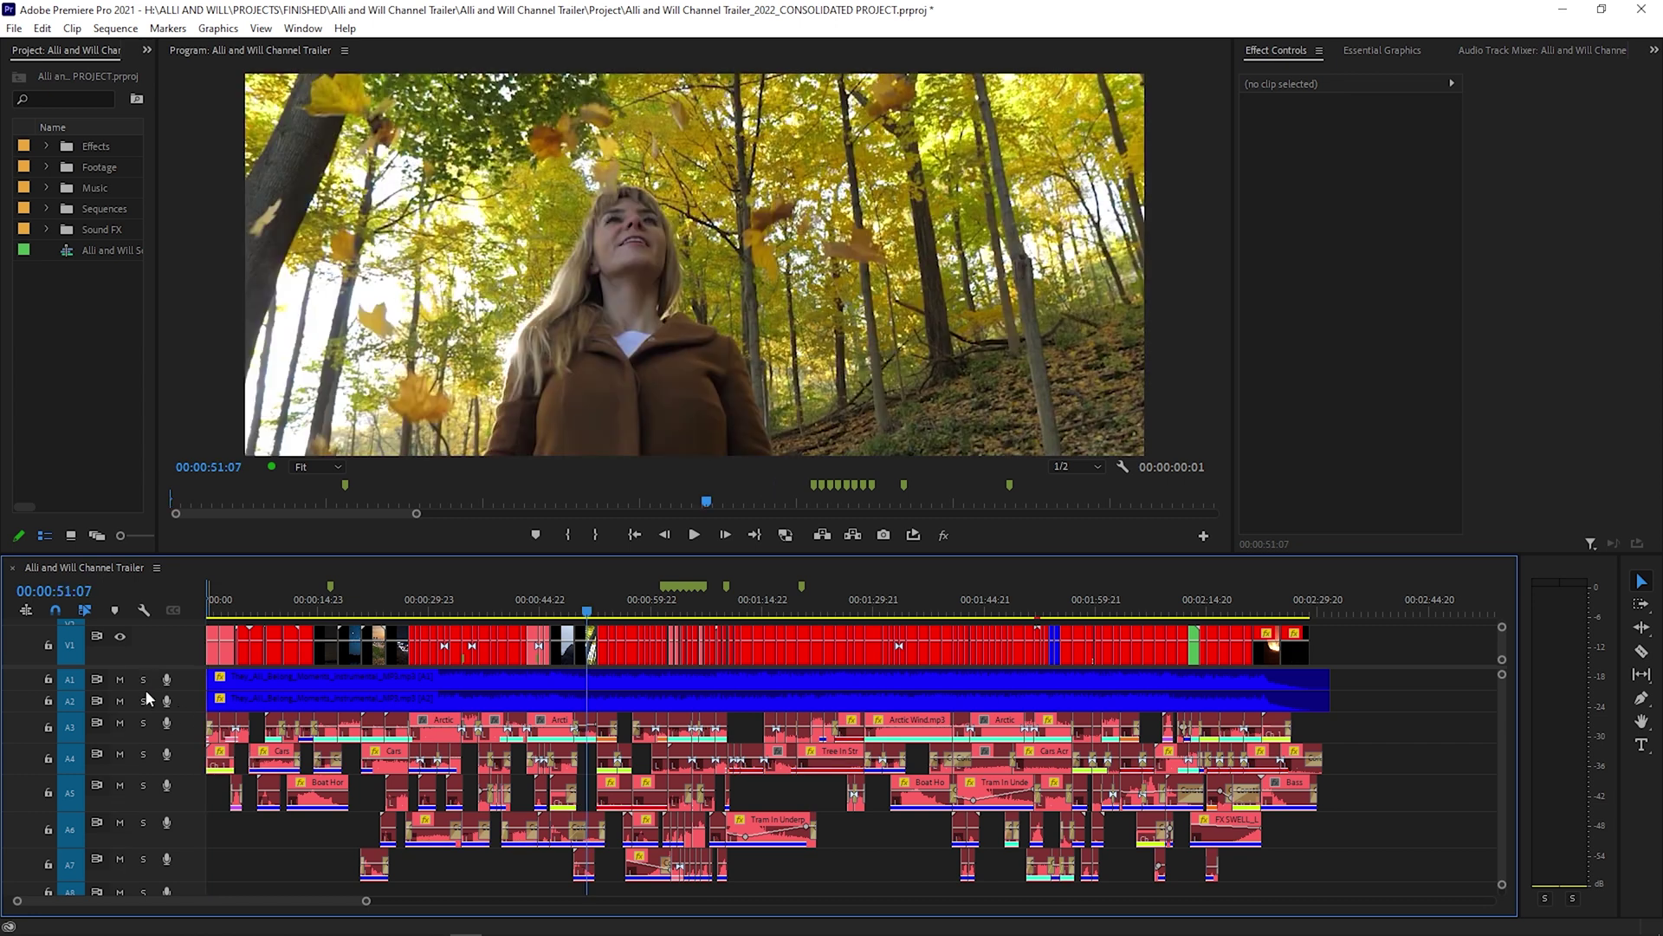
{"action": "left_click_drag", "start_coordinate": [124, 687], "coordinate": [121, 702]}
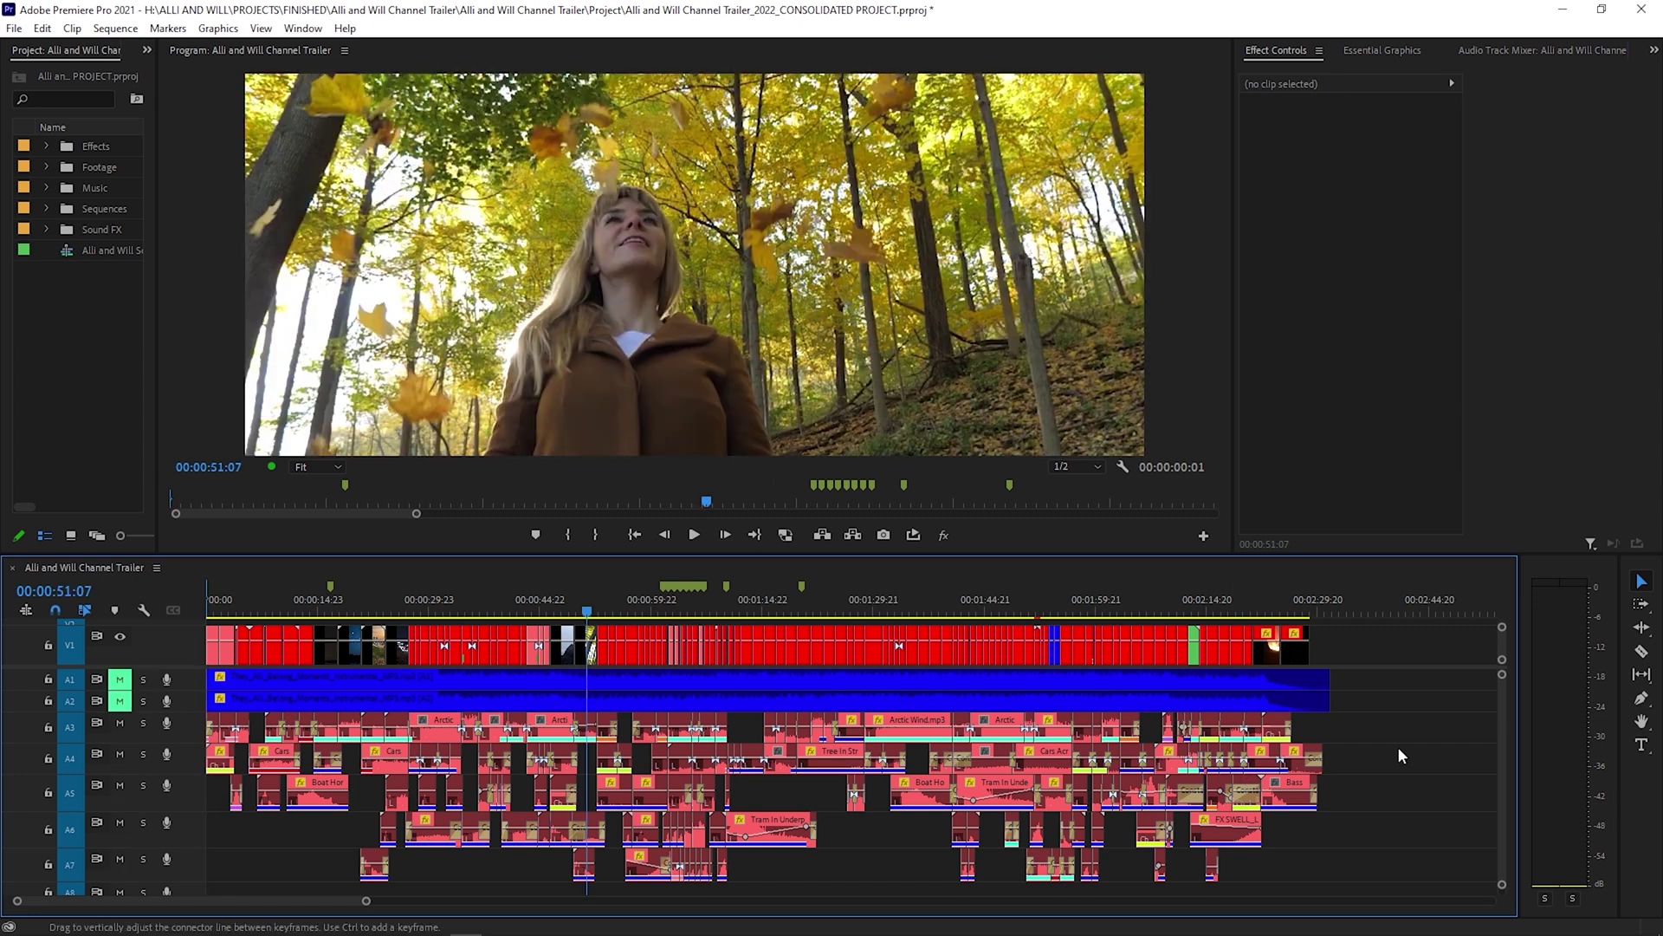
{"action": "key", "text": "space"}
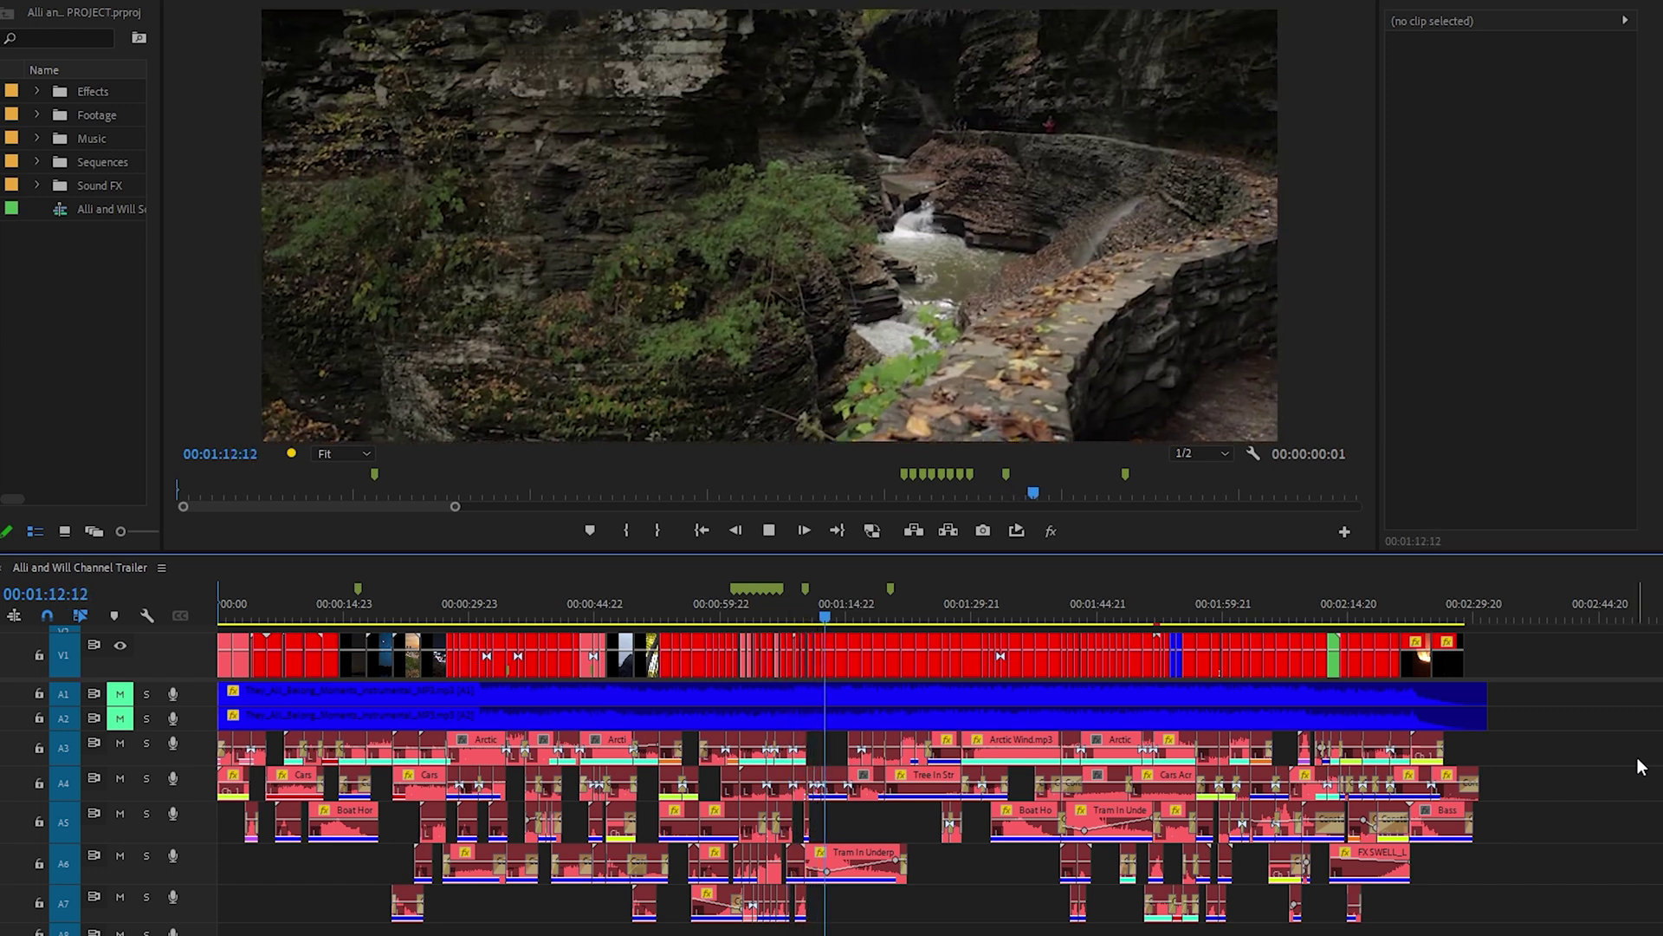
{"action": "left_click", "coordinate": [658, 605]}
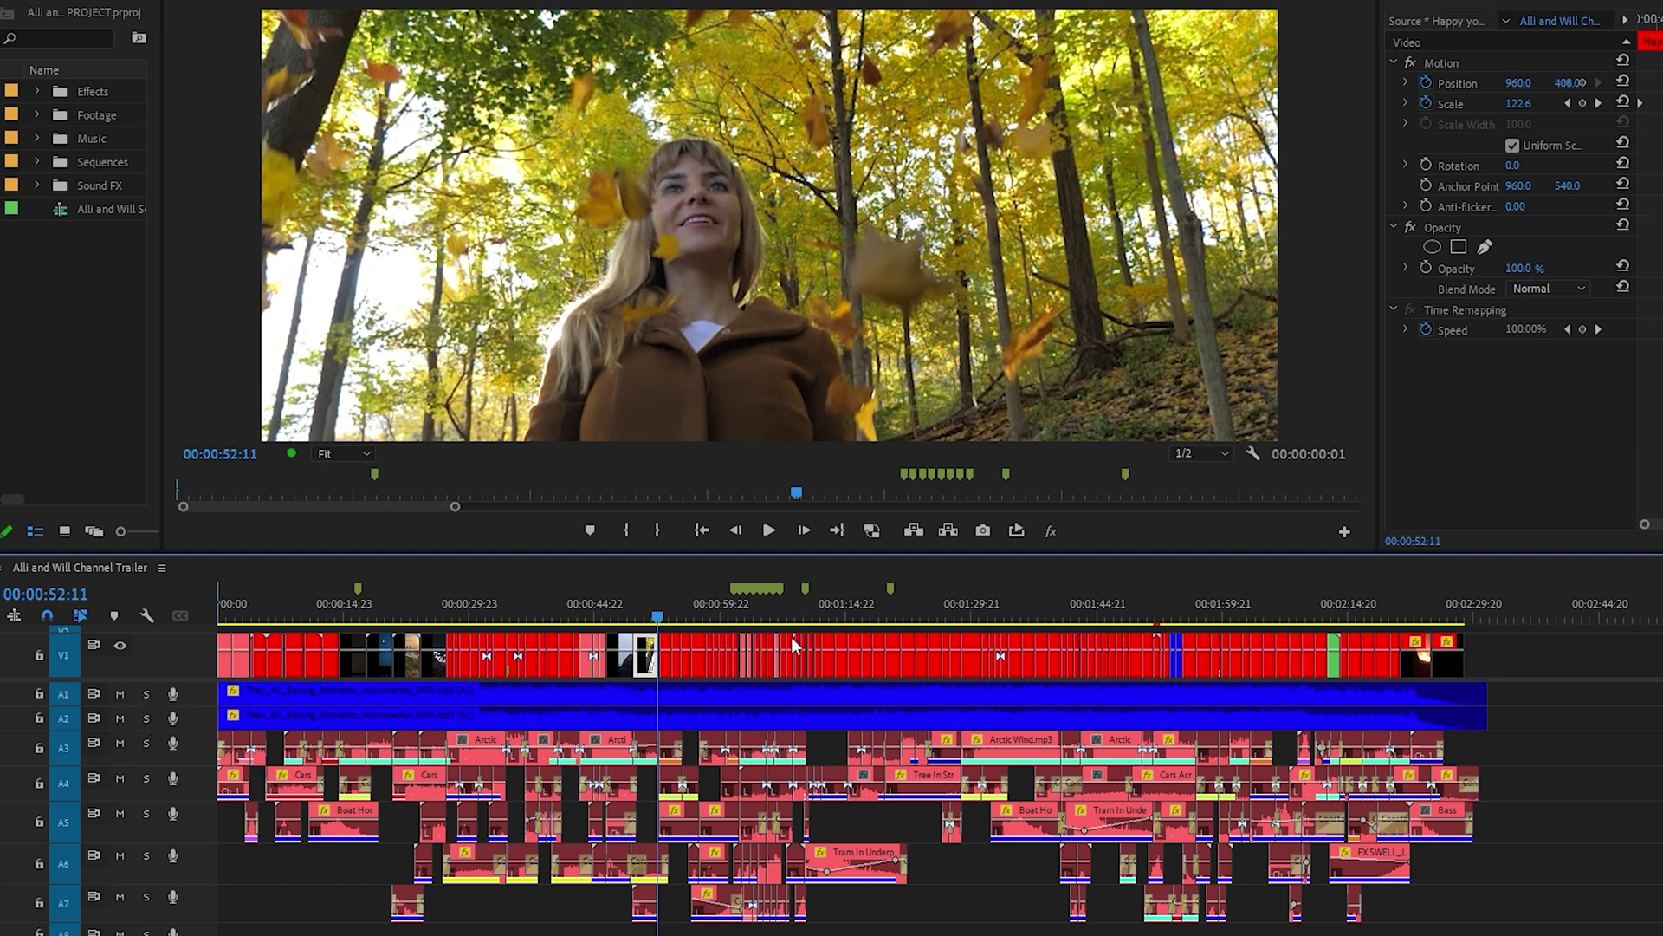
Play from 0:52 to the gorge shot near 1:14, then step back to 0:54:22
{"action": "key", "text": "space"}
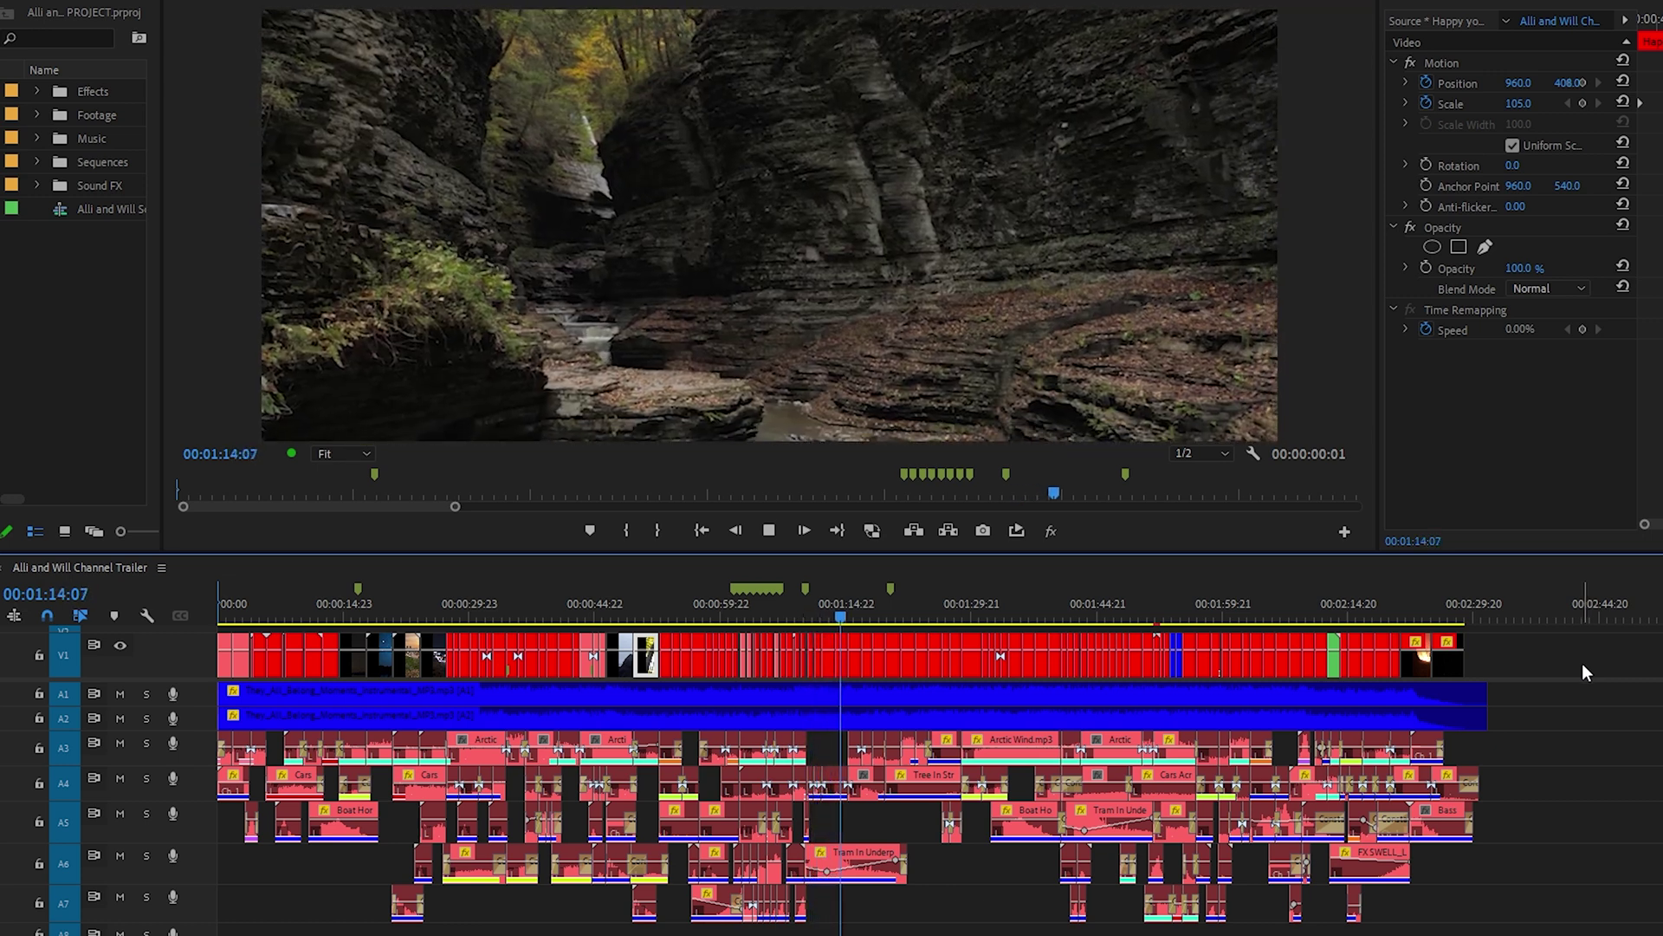
{"action": "key", "text": "space"}
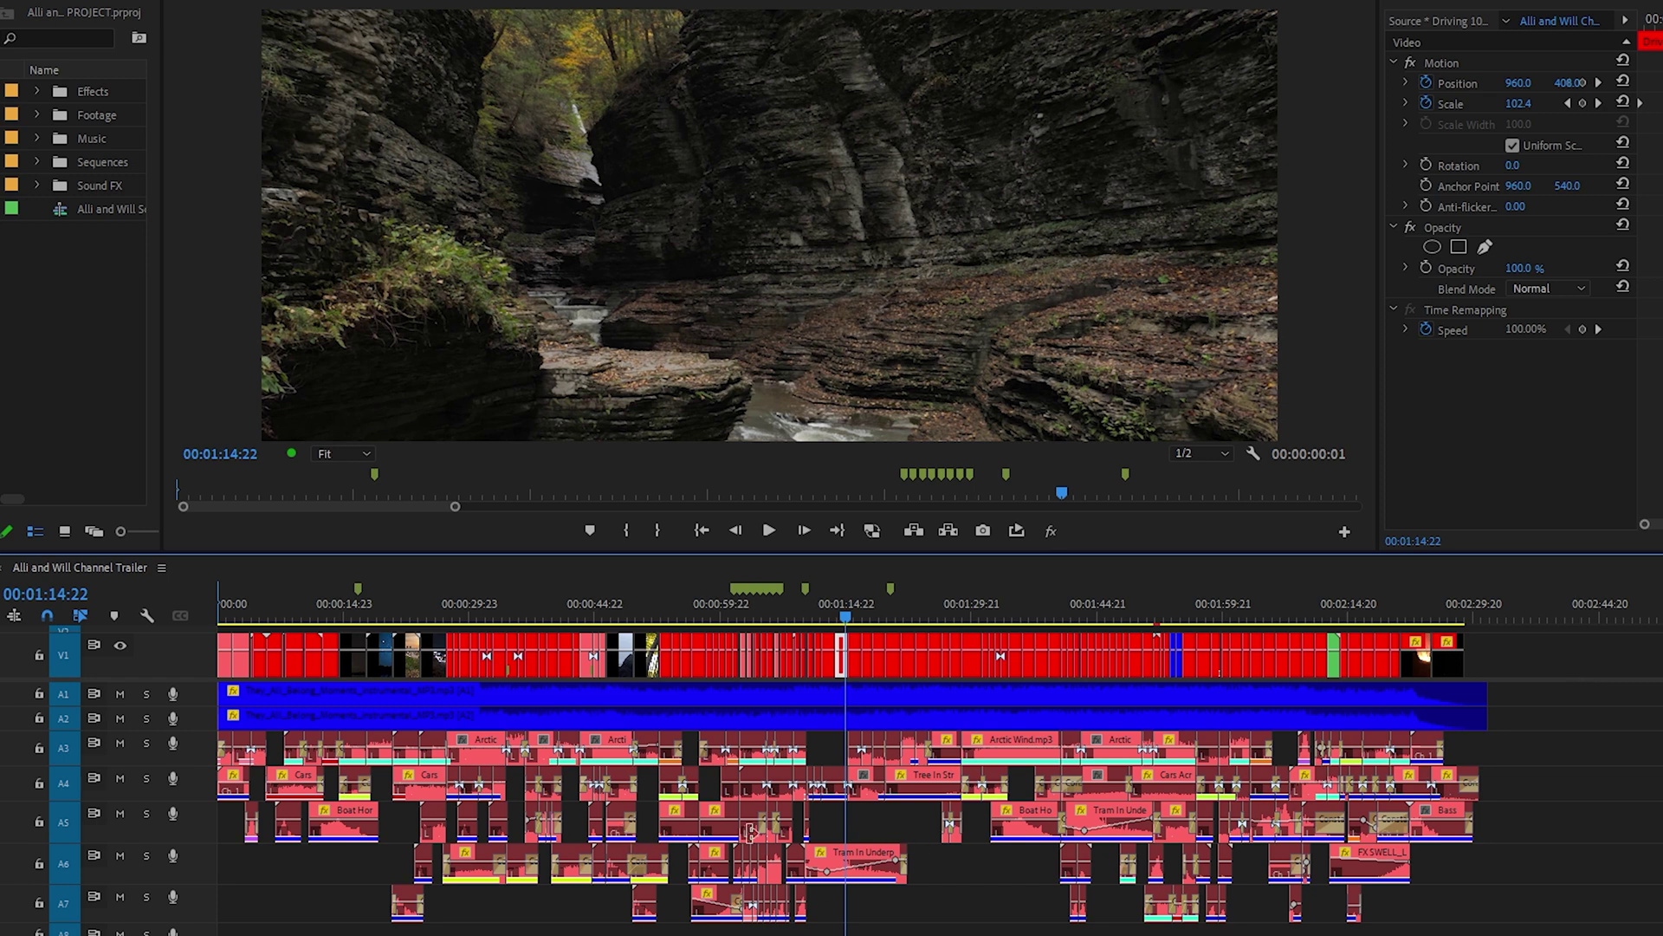
{"action": "key", "text": "Up"}
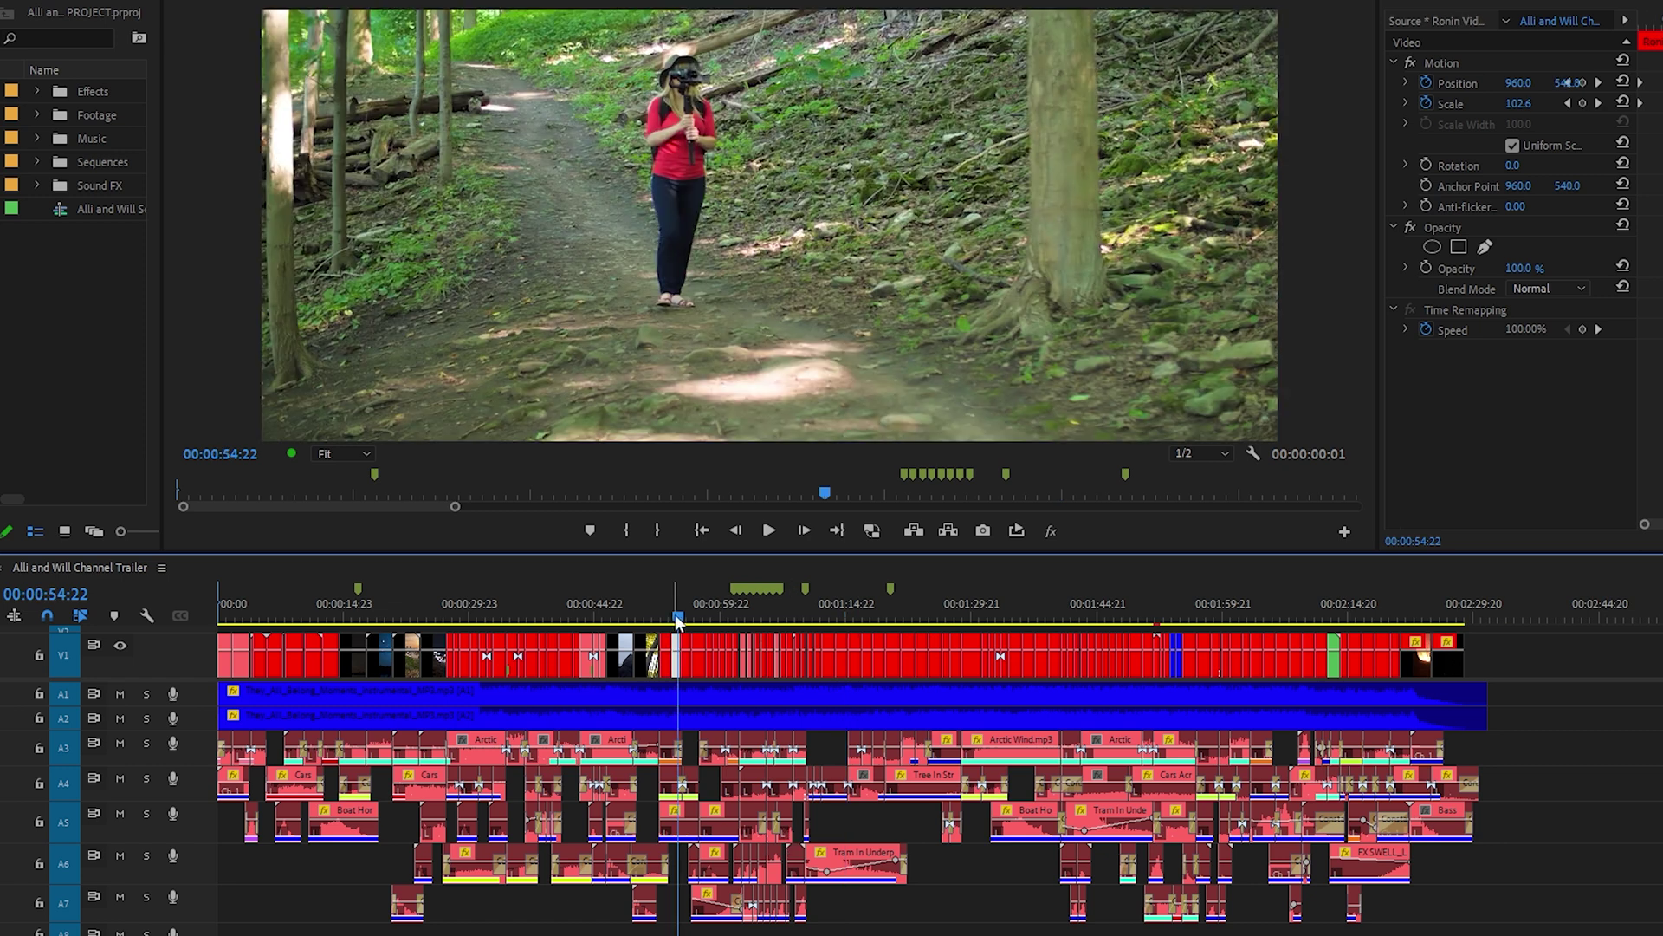
{"action": "key", "text": "equal"}
{"action": "key", "text": "equal"}
{"action": "key", "text": "equal"}
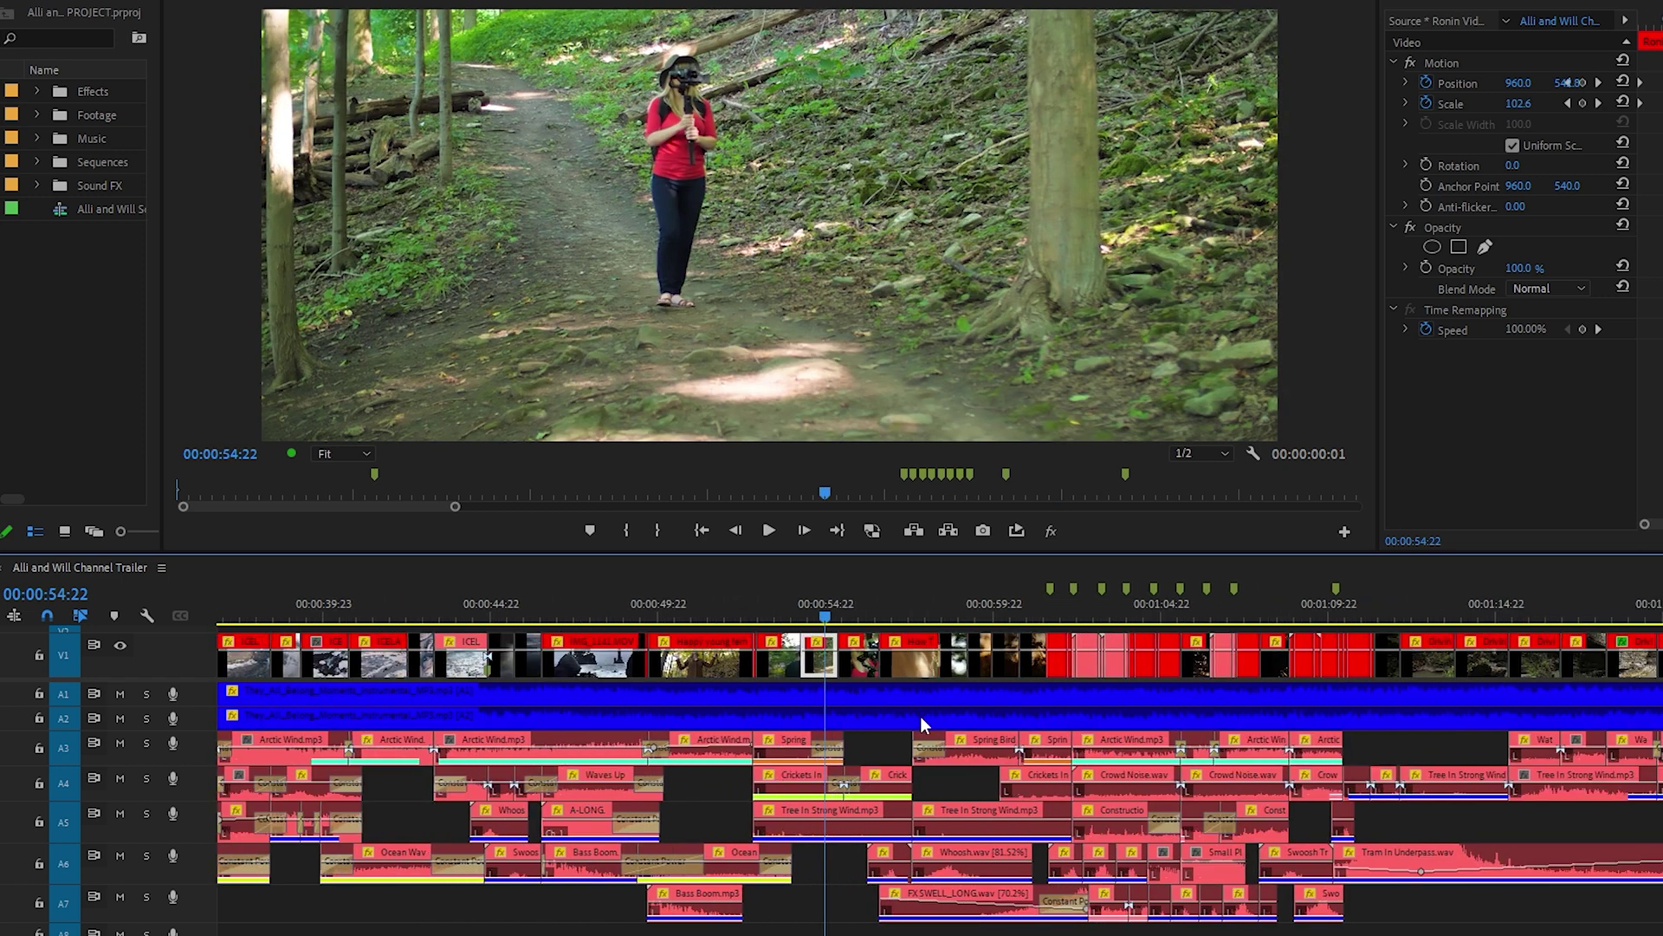
{"action": "key", "text": "space"}
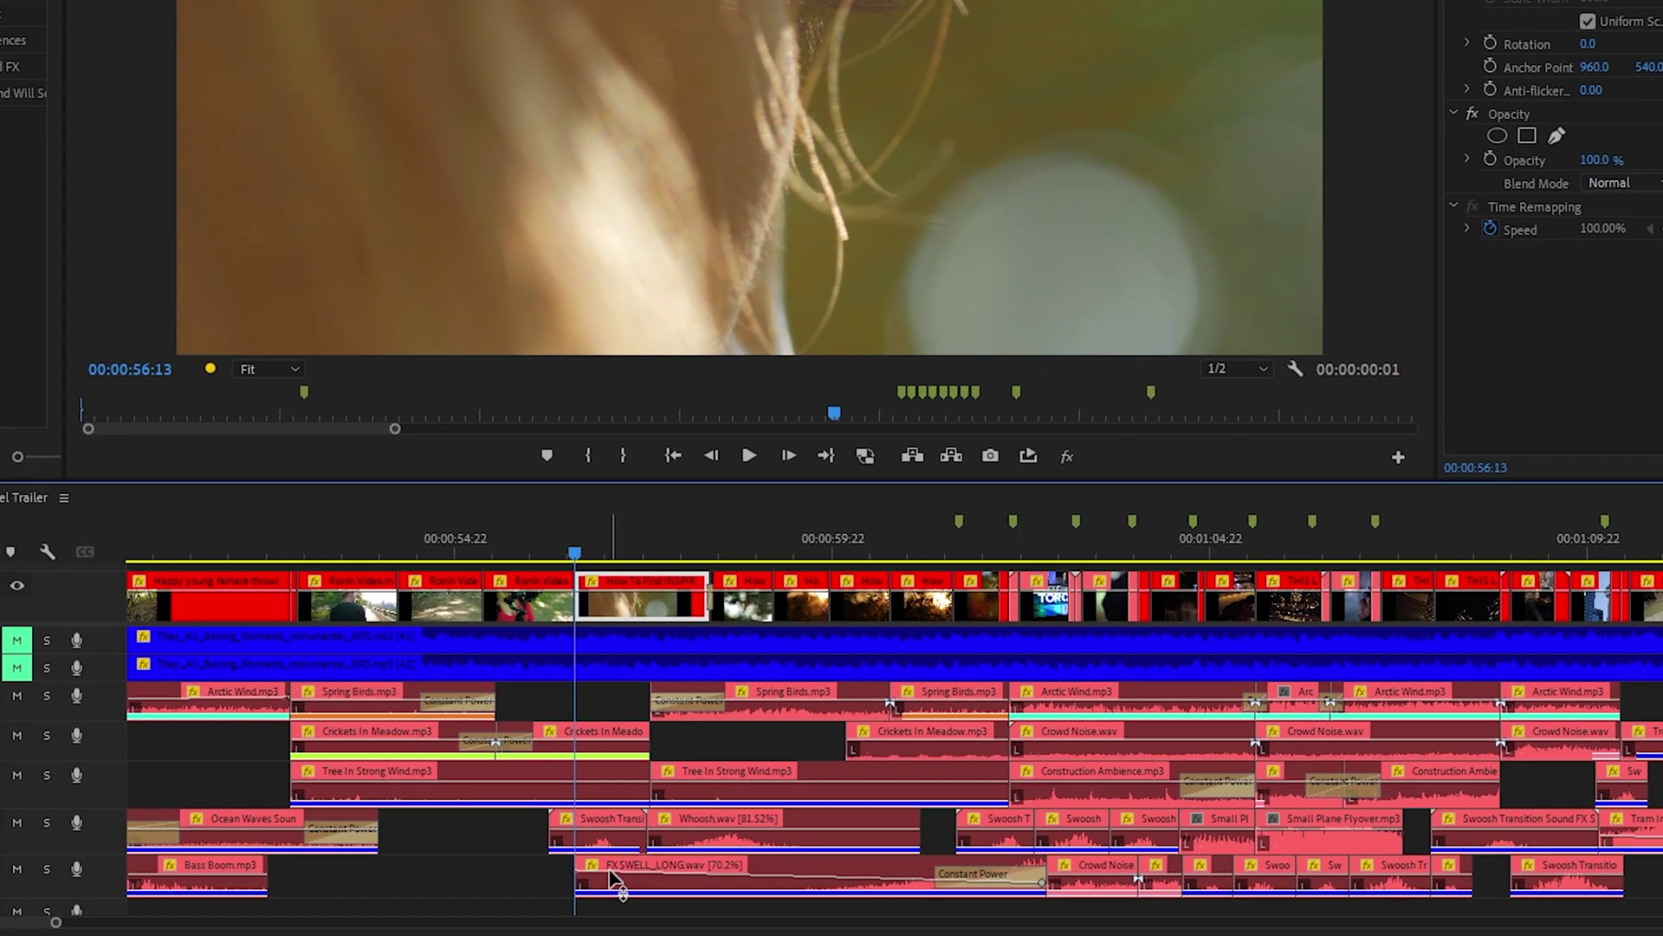
{"action": "left_click", "coordinate": [657, 864]}
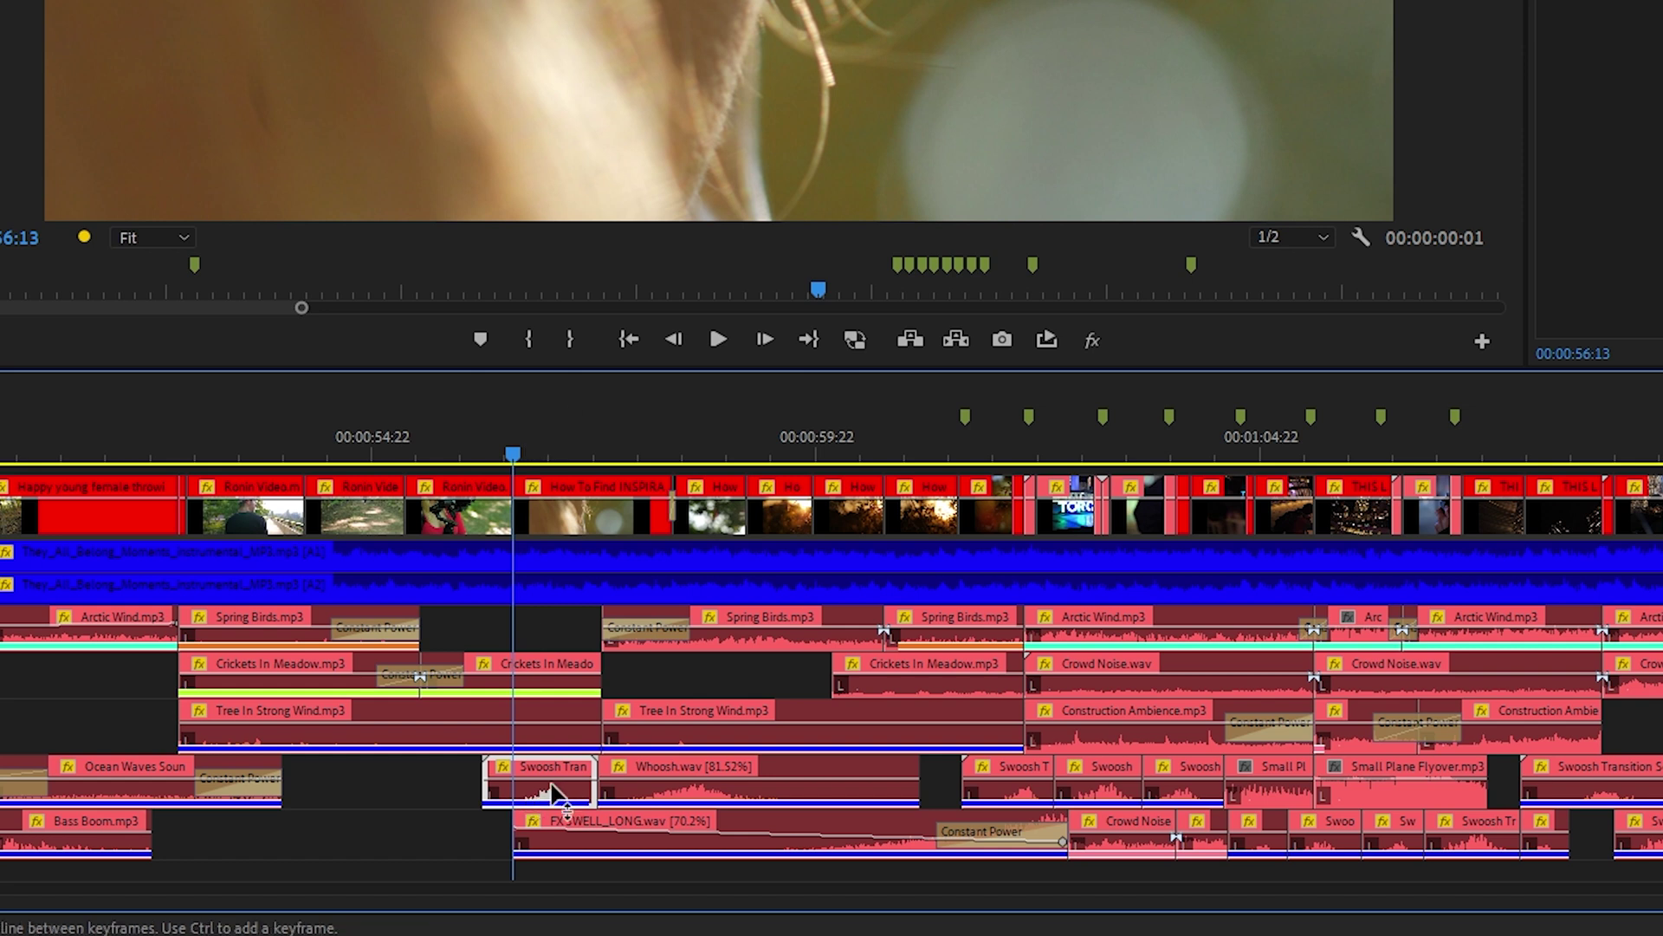
{"action": "key", "text": "space"}
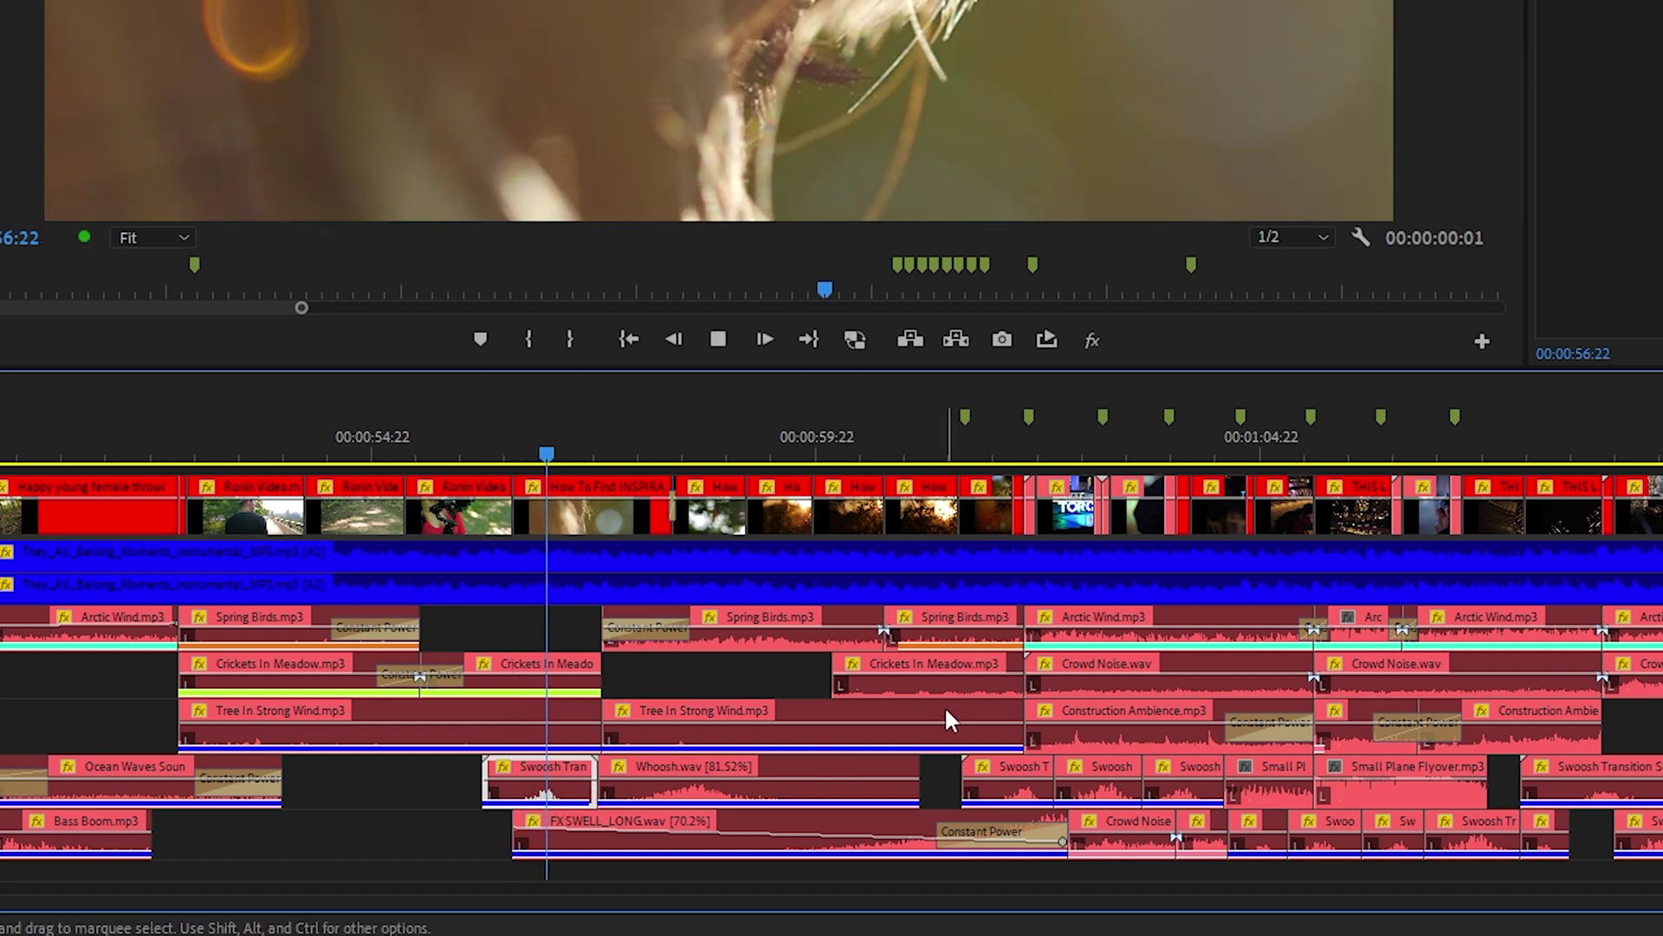
{"action": "left_click", "coordinate": [948, 847]}
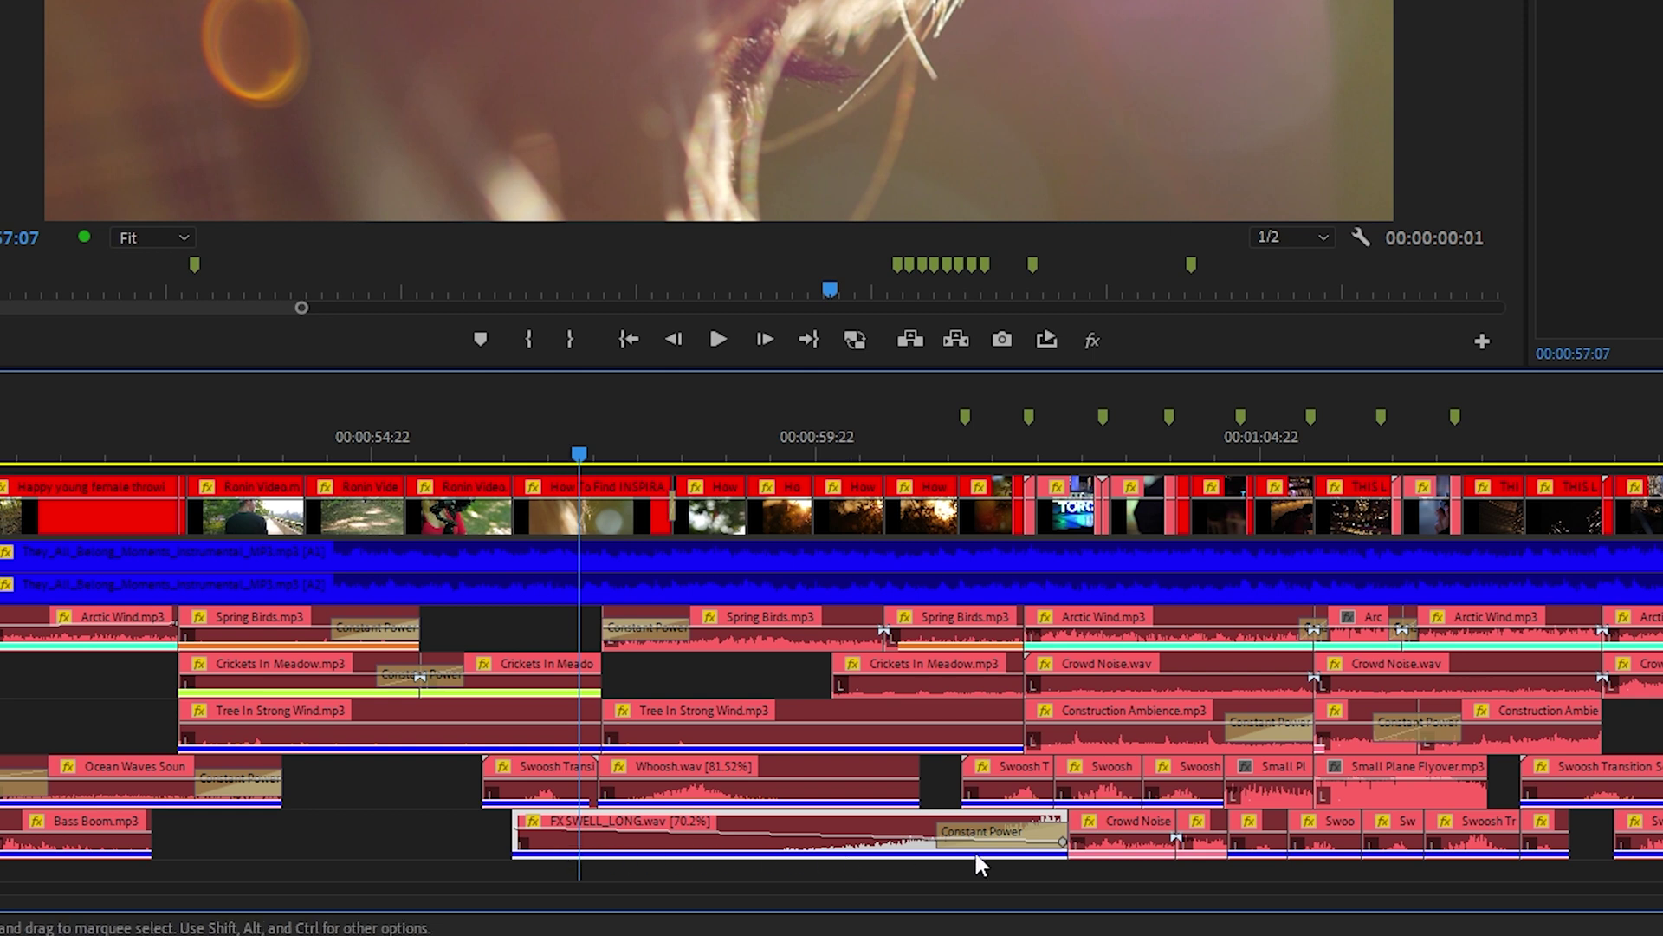
{"action": "left_click", "coordinate": [645, 784]}
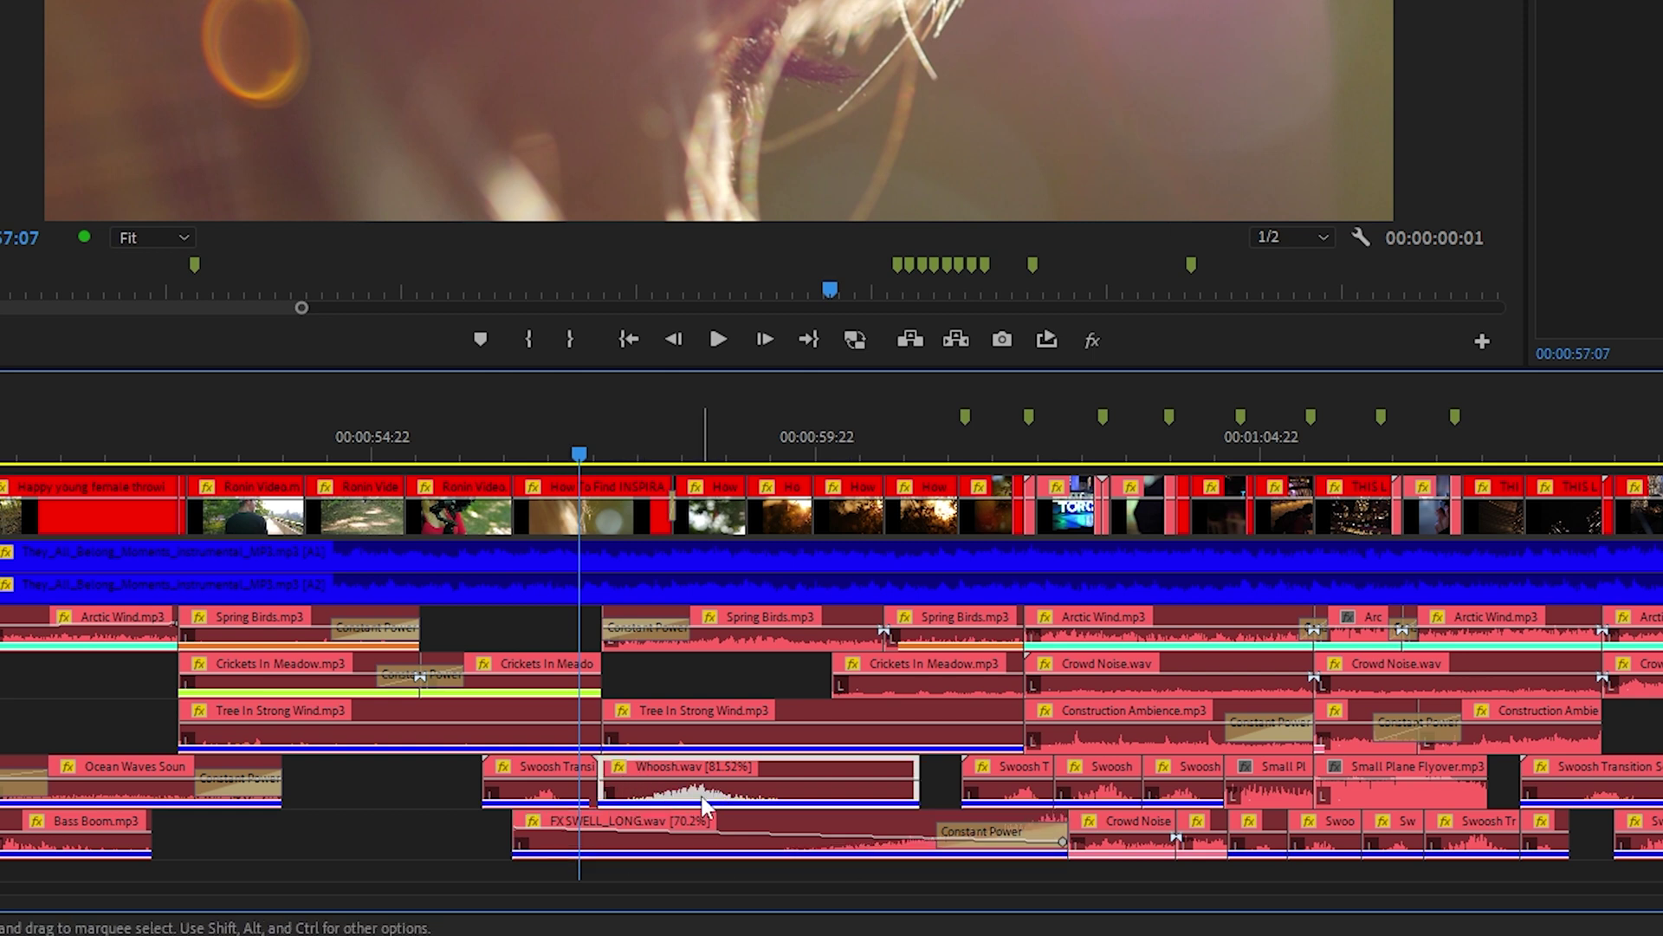
{"action": "left_click", "coordinate": [731, 724]}
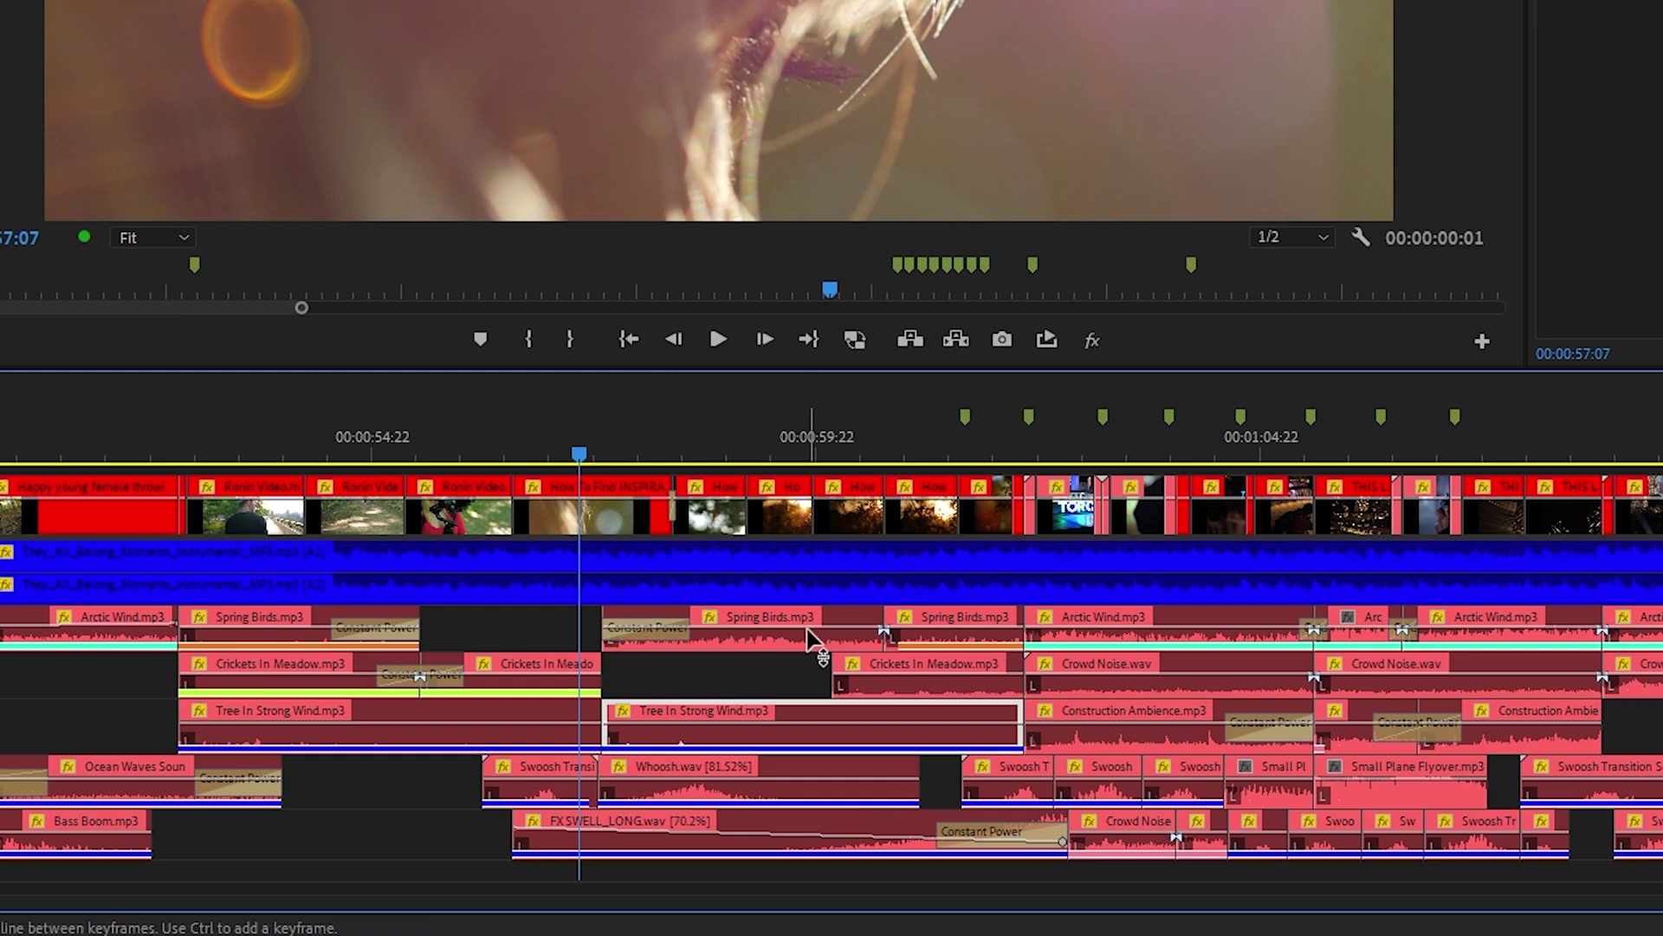
{"action": "key", "text": "space"}
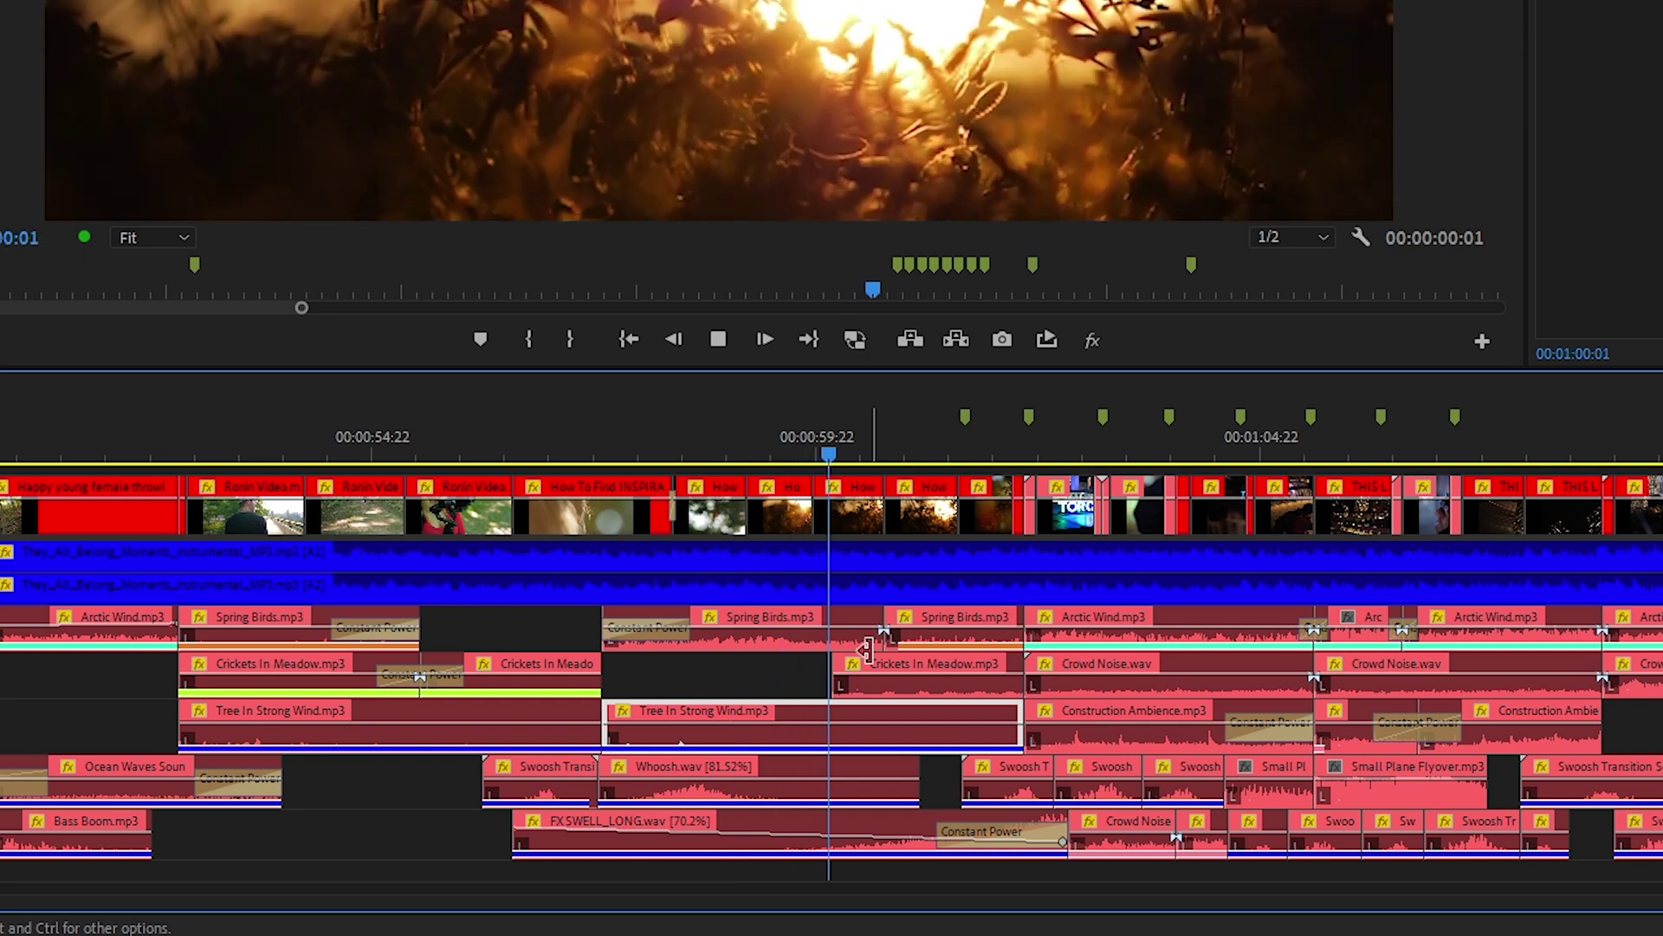
{"action": "key", "text": "space"}
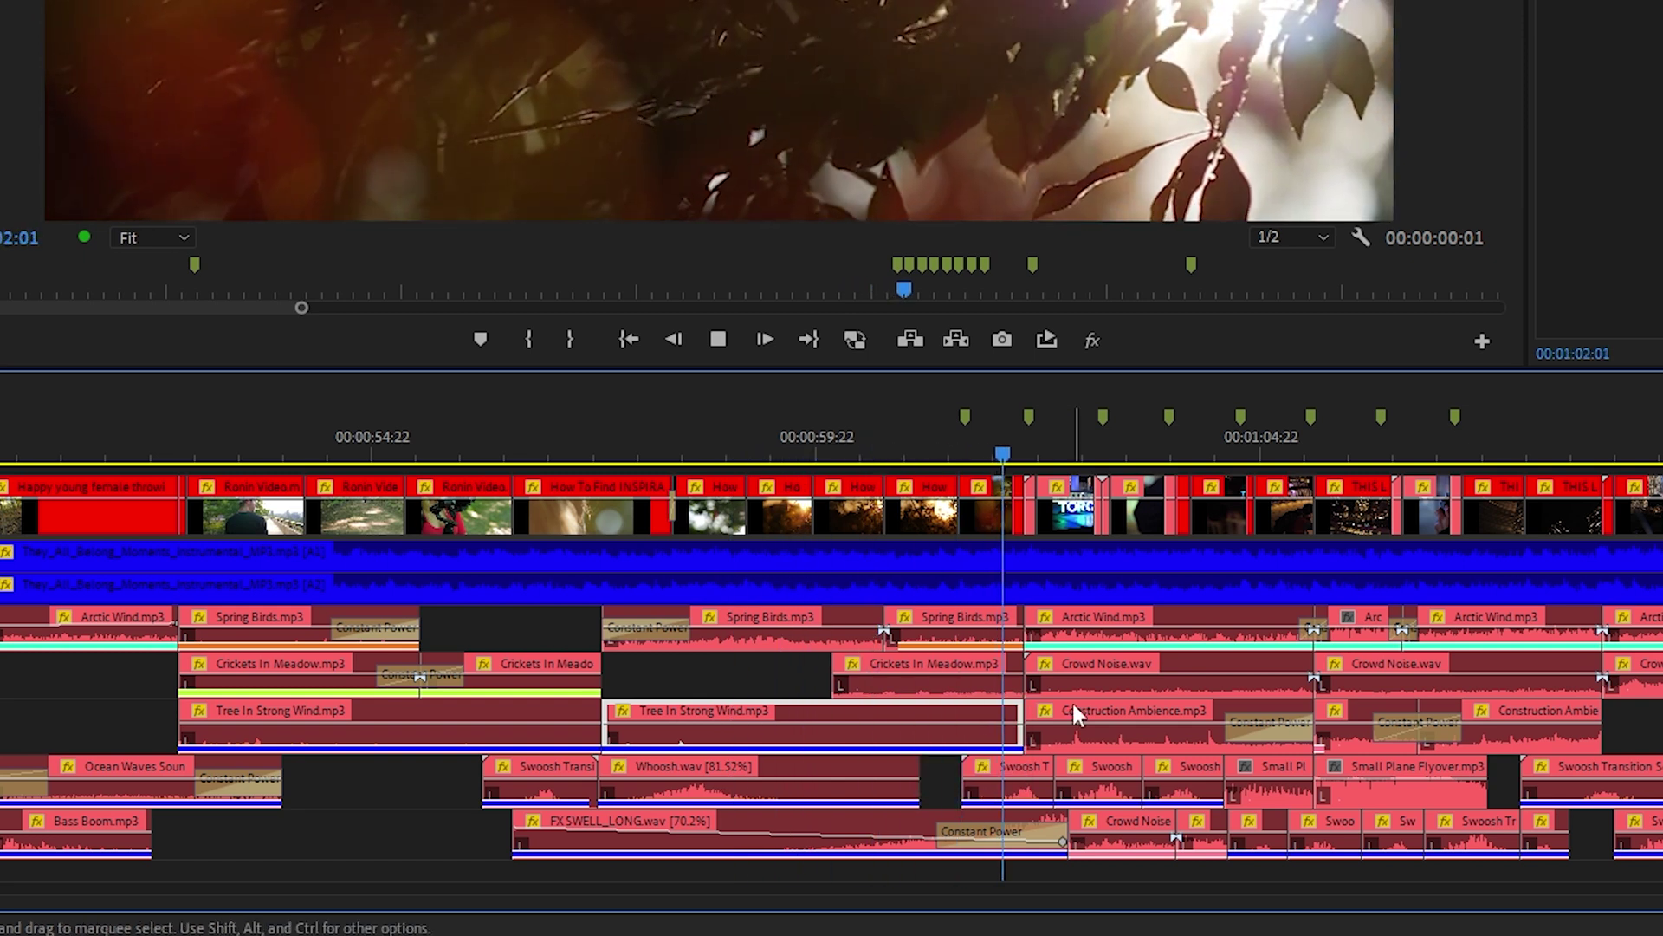
{"action": "left_click", "coordinate": [595, 830]}
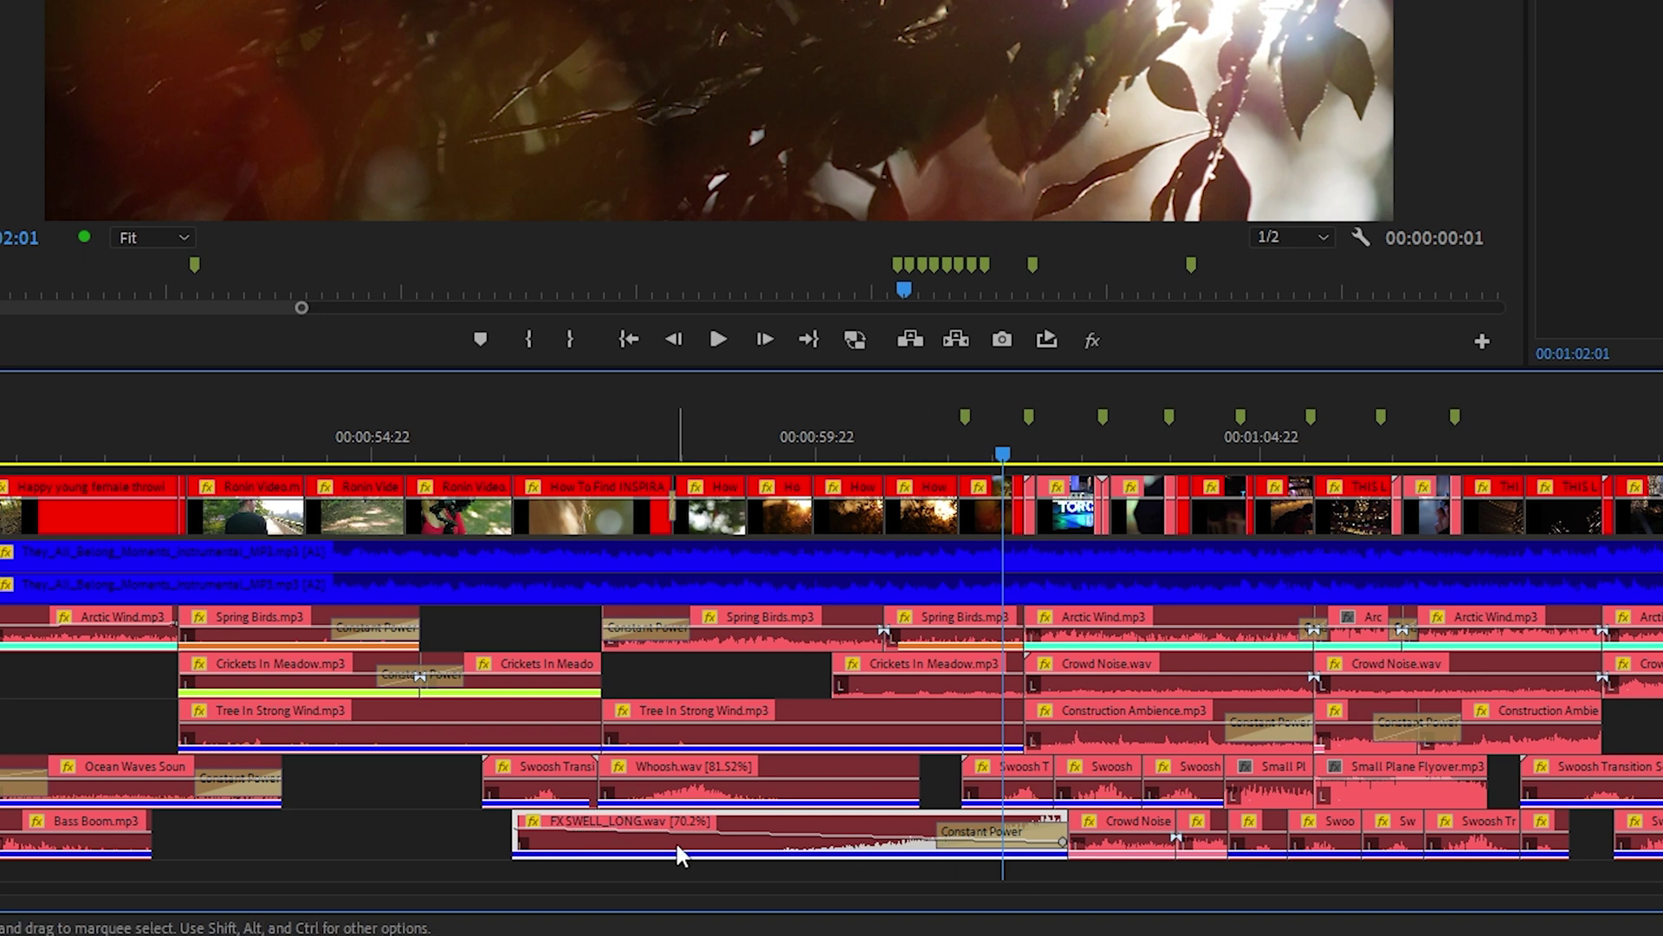
{"action": "left_click", "coordinate": [700, 452]}
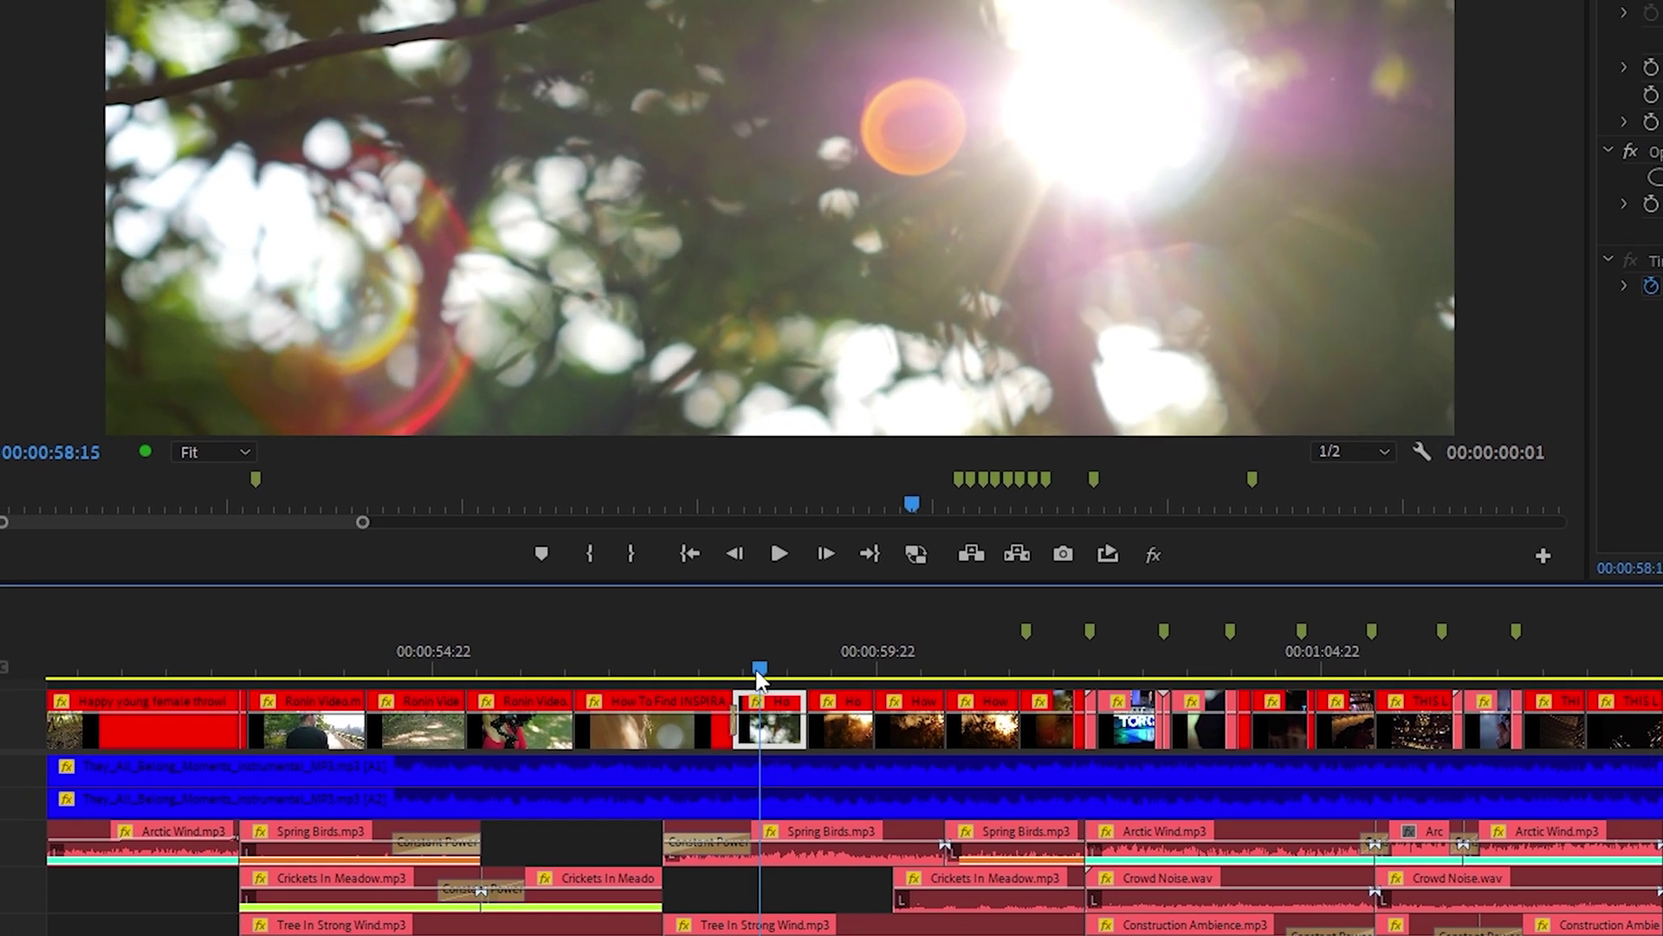
{"action": "left_click_drag", "start_coordinate": [759, 680], "coordinate": [831, 696]}
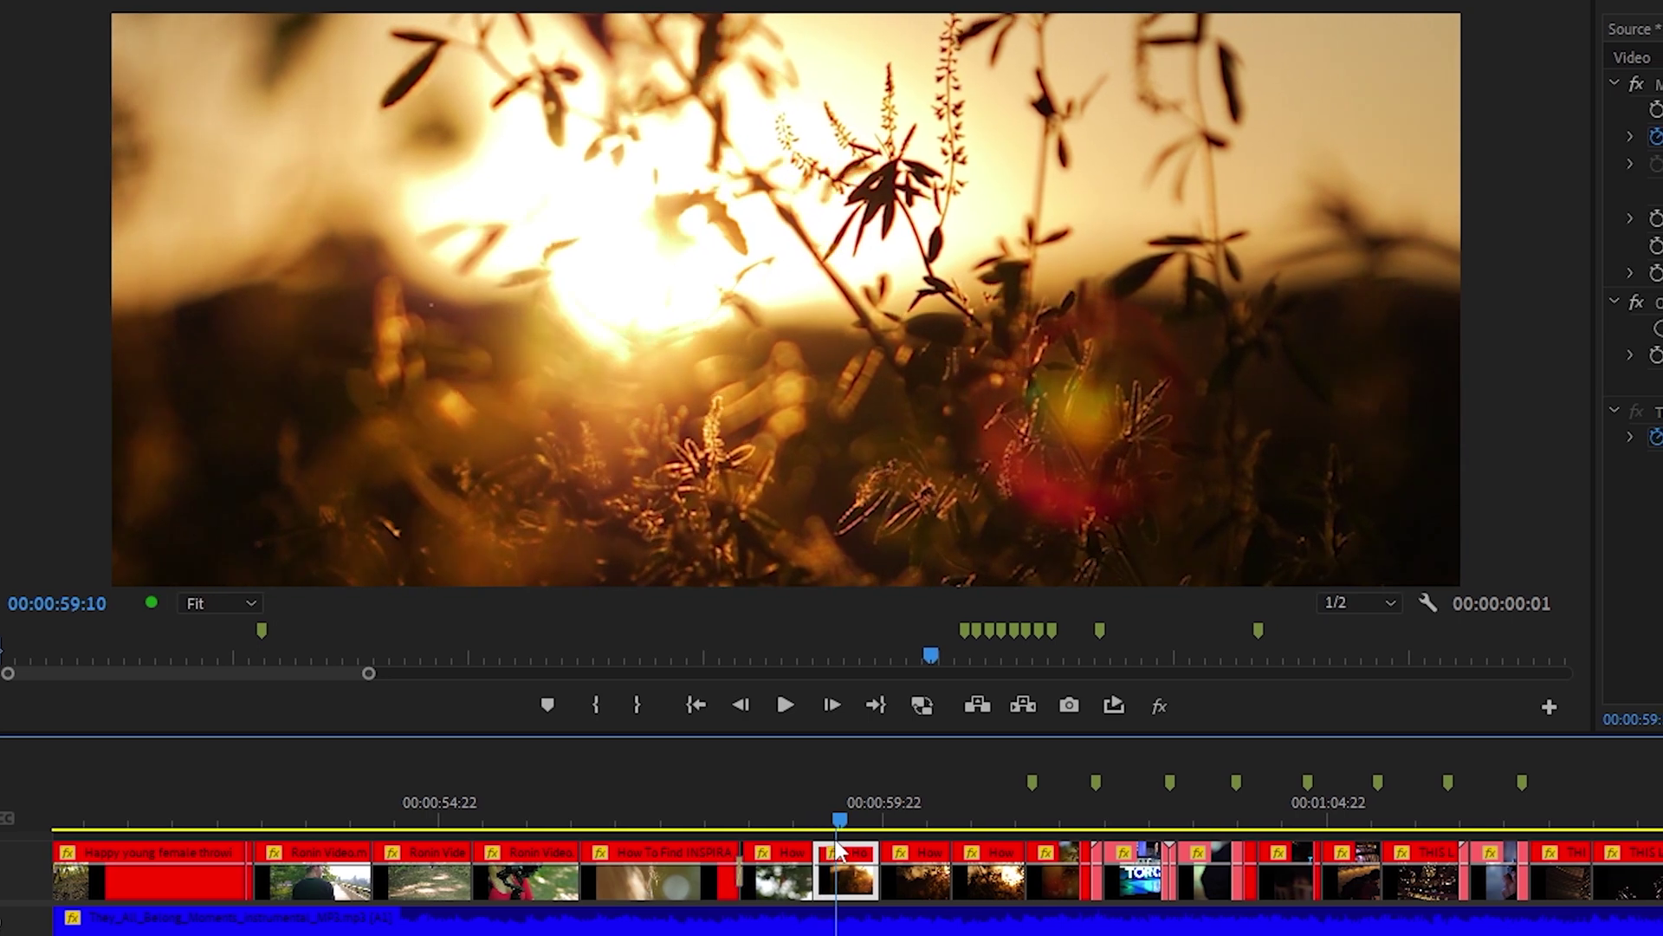
{"action": "left_click_drag", "start_coordinate": [838, 849], "coordinate": [696, 871]}
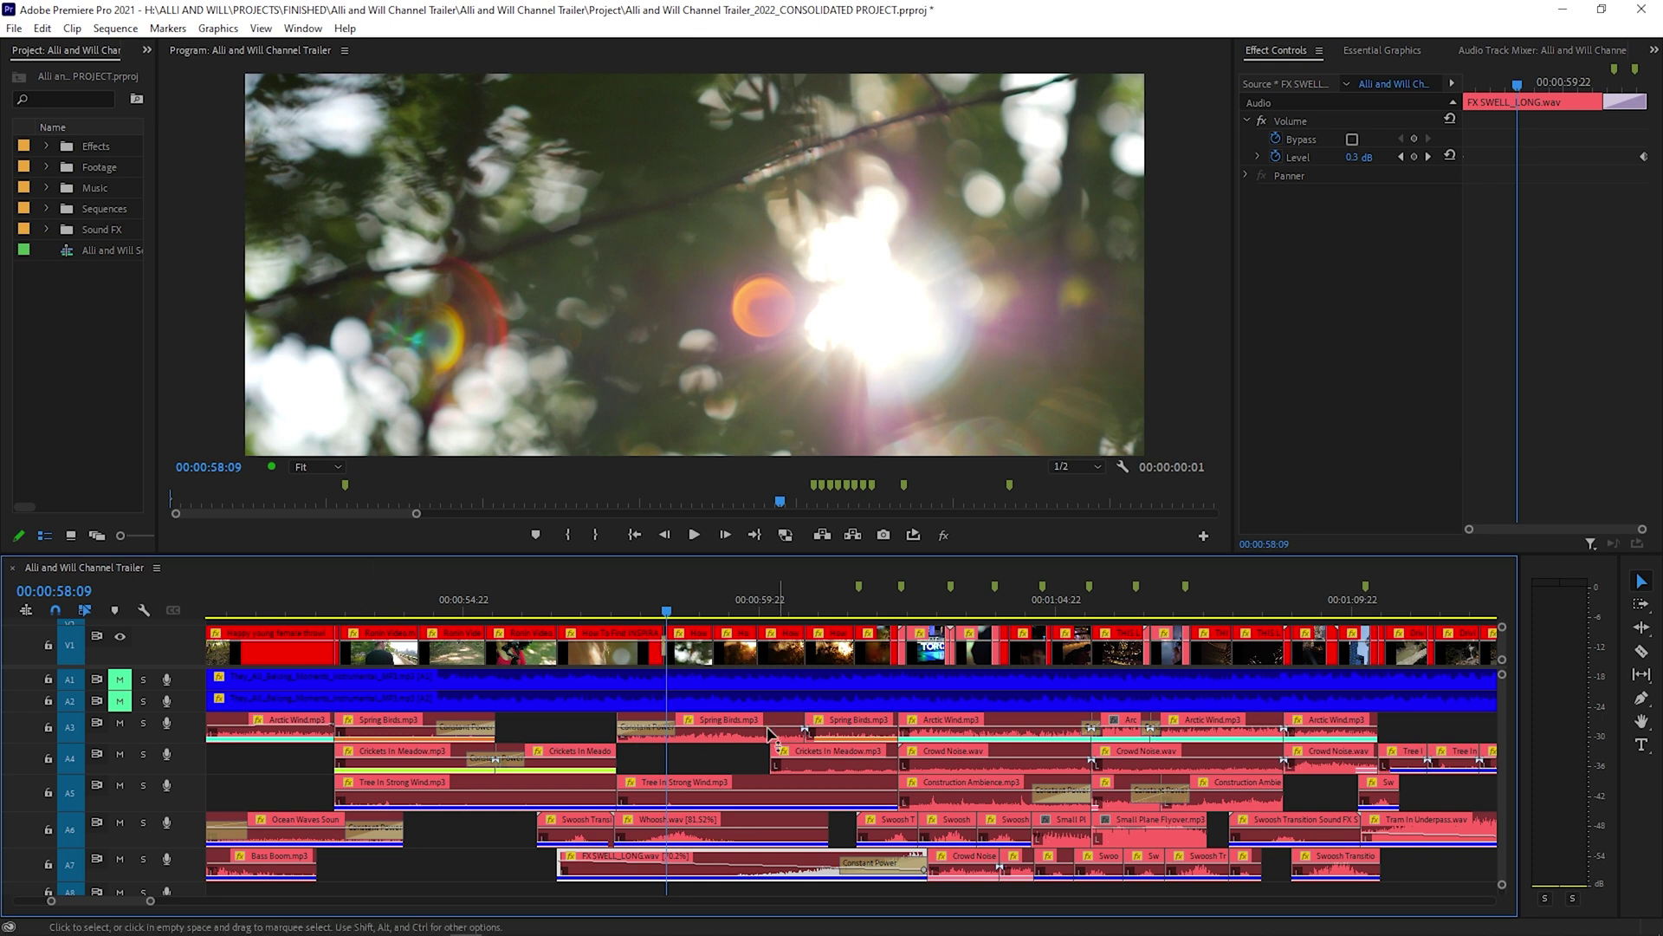
{"action": "key", "text": "space"}
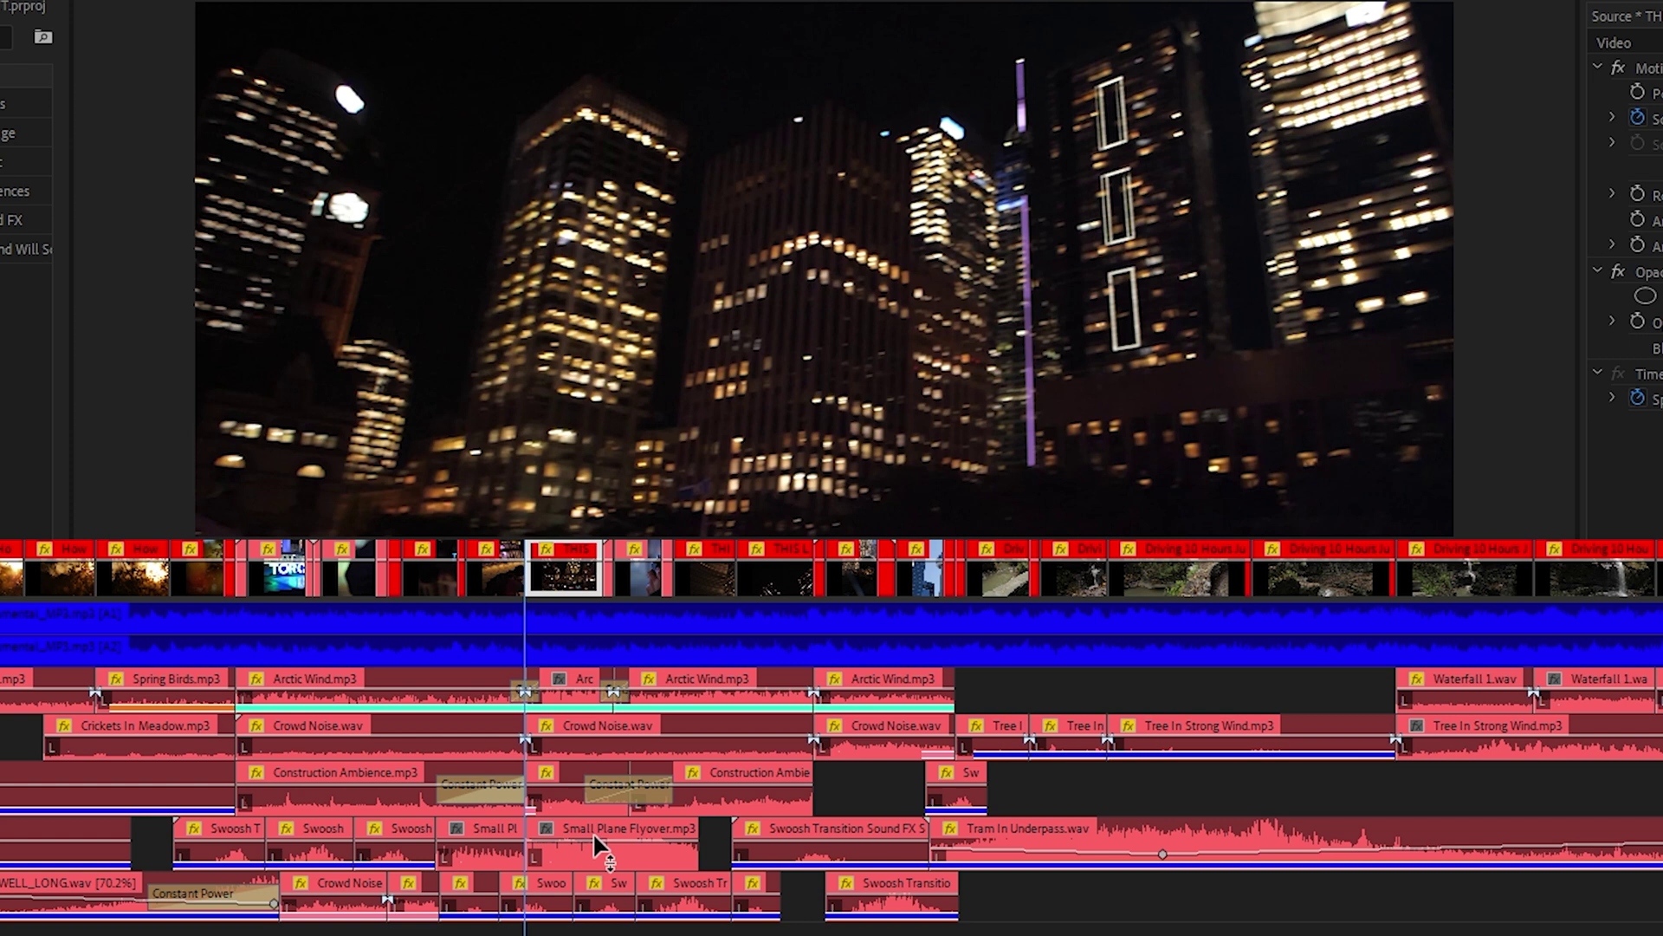
{"action": "left_click", "coordinate": [592, 832]}
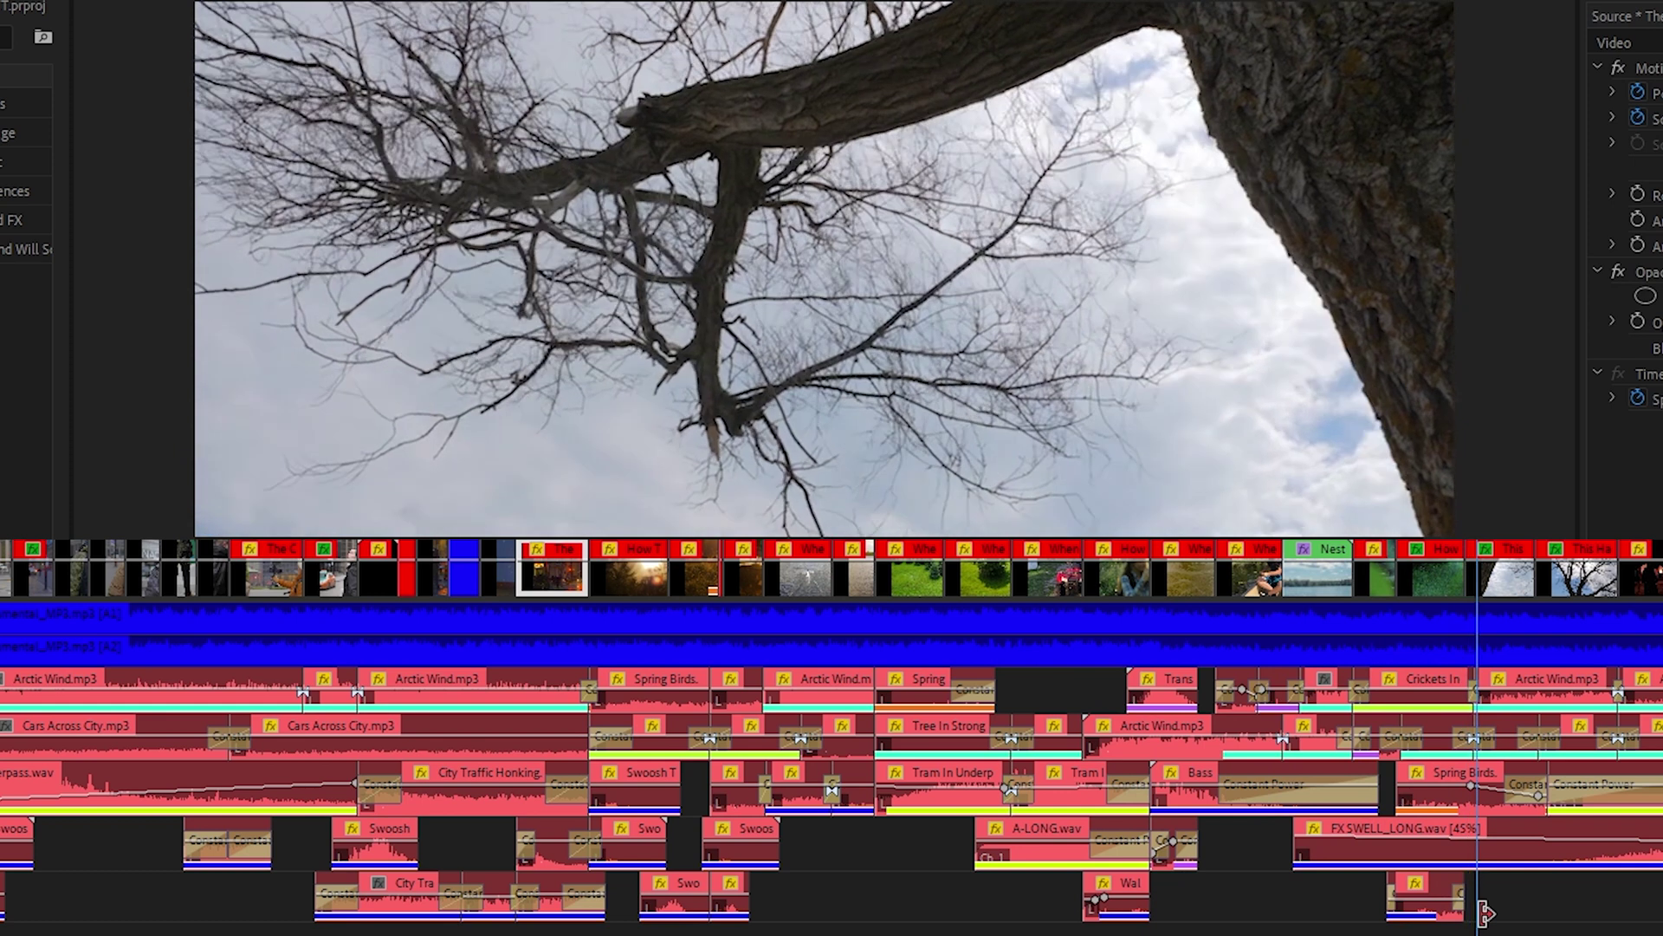
{"action": "scroll", "coordinate": [840, 775], "scroll_direction": "right", "scroll_amount": 10}
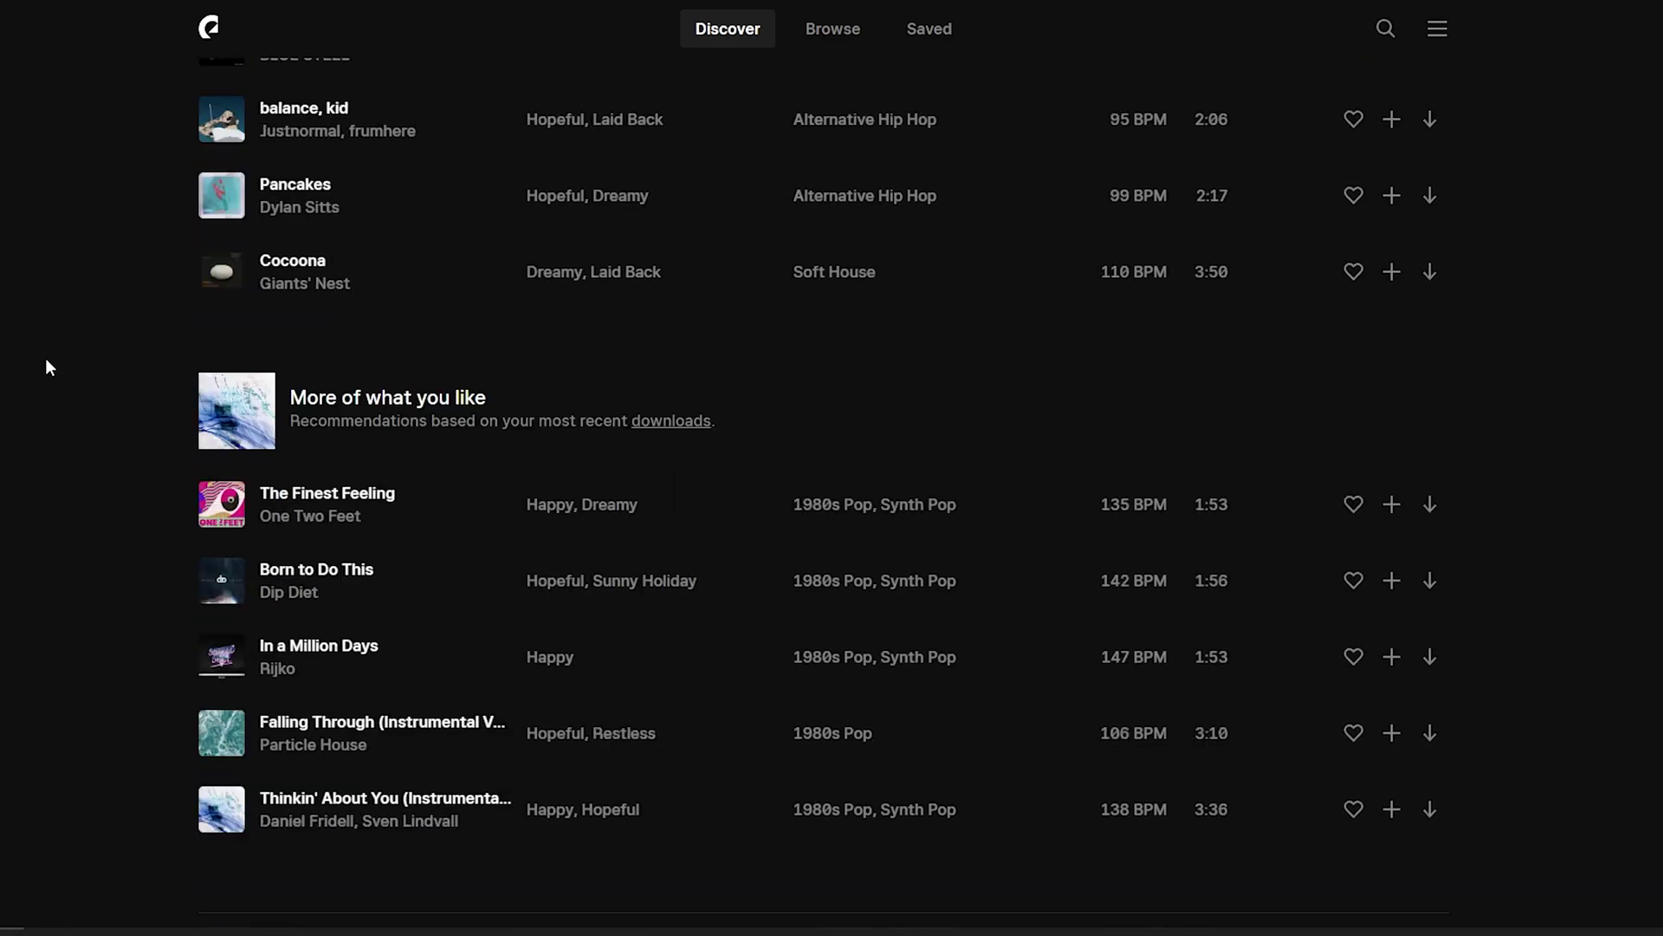
Scroll Epidemic Sound's Discover page, open all latest tracks, then go to Genres
{"action": "scroll", "coordinate": [45, 360], "scroll_direction": "down", "scroll_amount": 5}
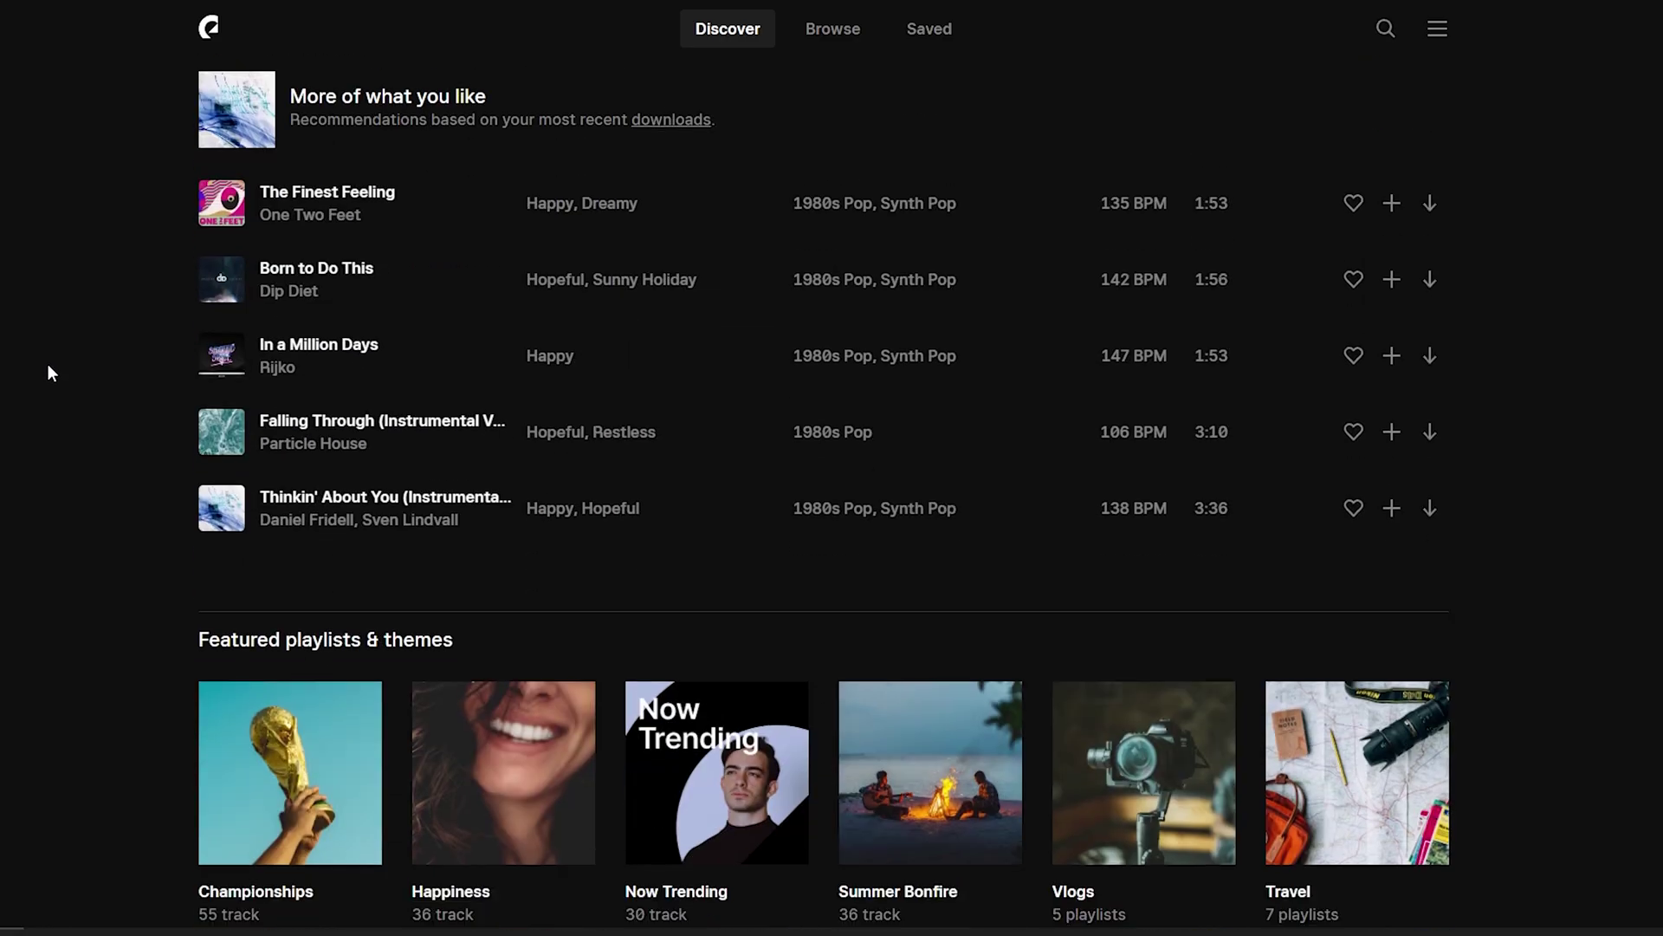
{"action": "scroll", "coordinate": [29, 363], "scroll_direction": "down", "scroll_amount": 12}
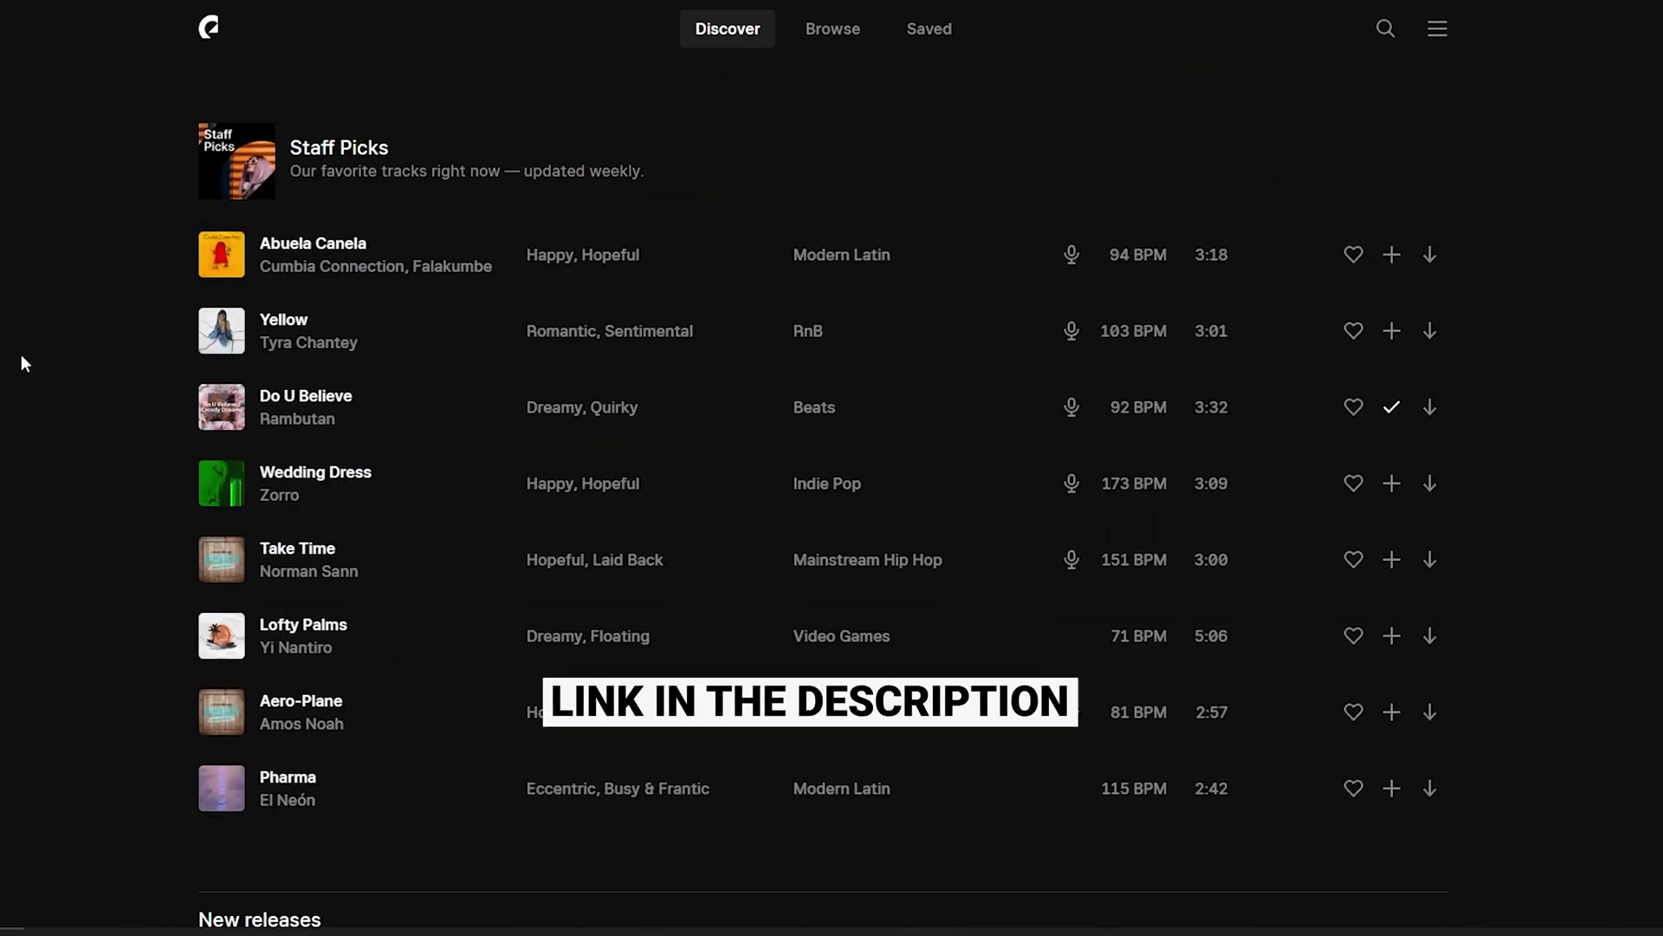
{"action": "scroll", "coordinate": [21, 364], "scroll_direction": "down", "scroll_amount": 5}
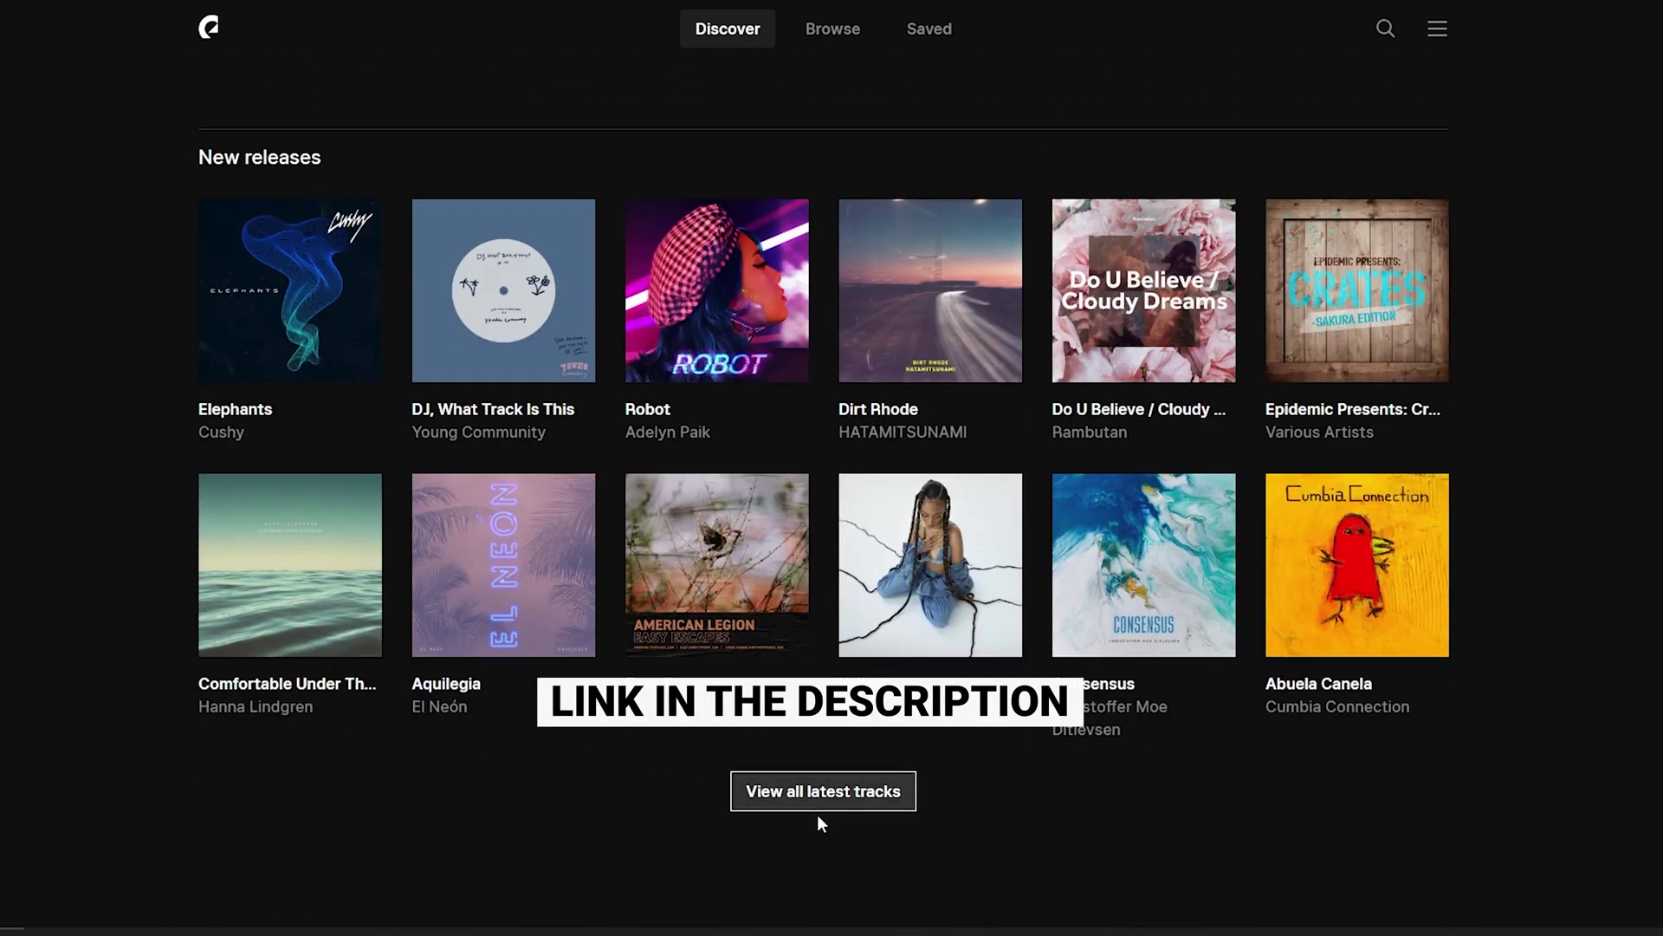
{"action": "left_click", "coordinate": [856, 806]}
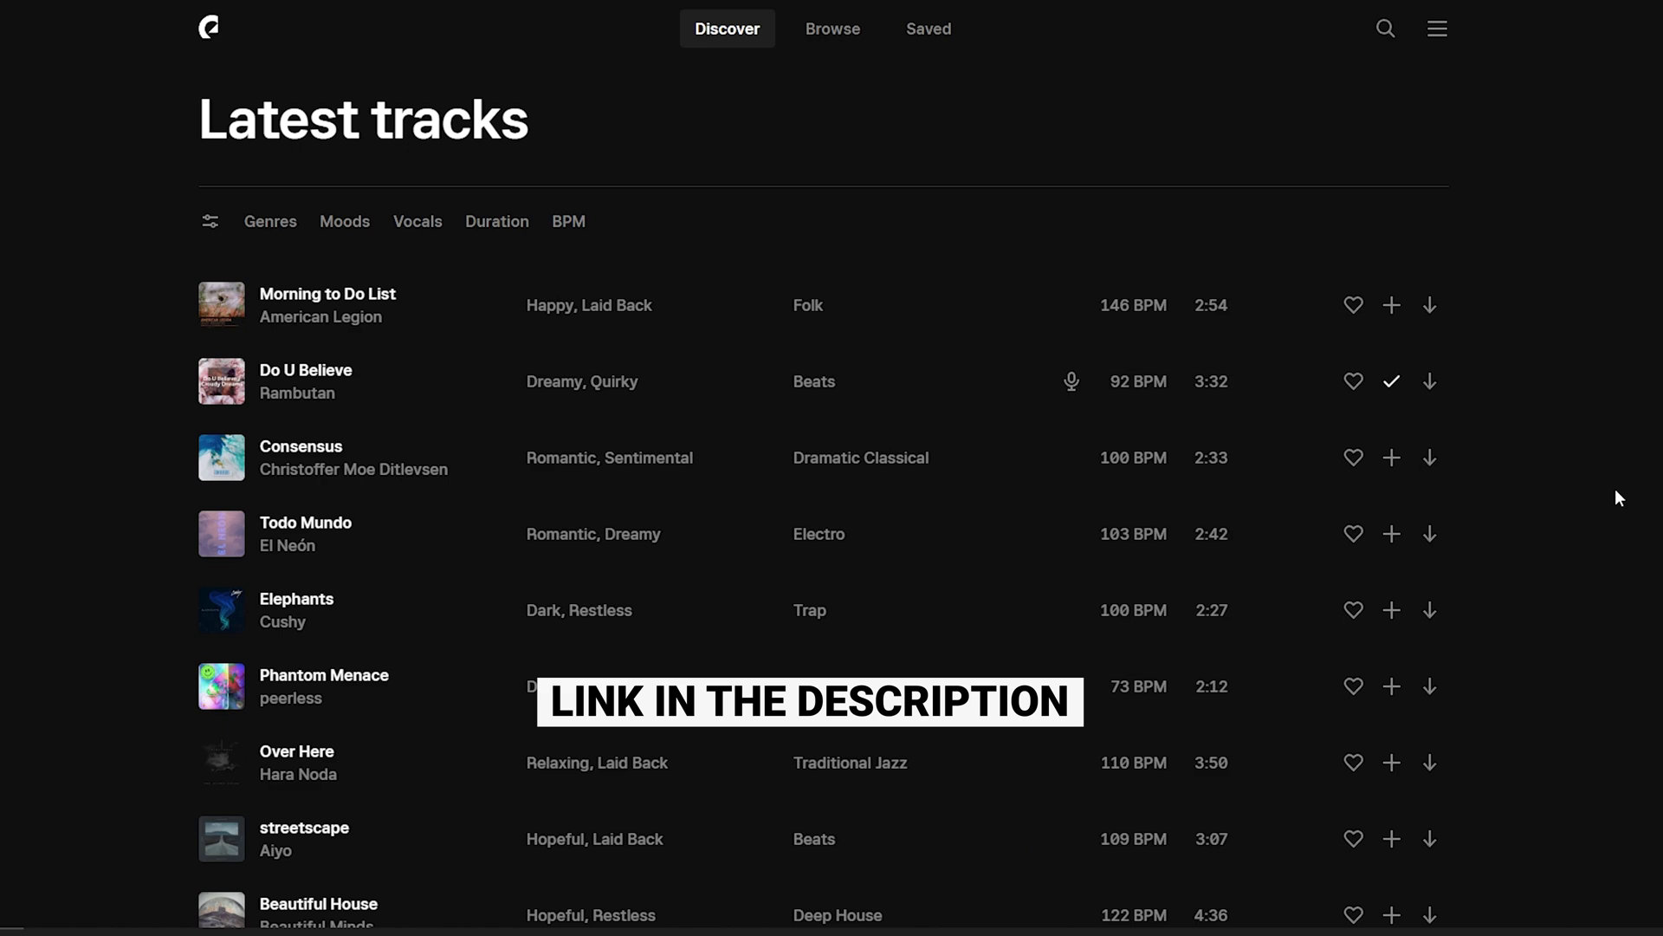
{"action": "scroll", "coordinate": [817, 494], "scroll_direction": "down", "scroll_amount": 20}
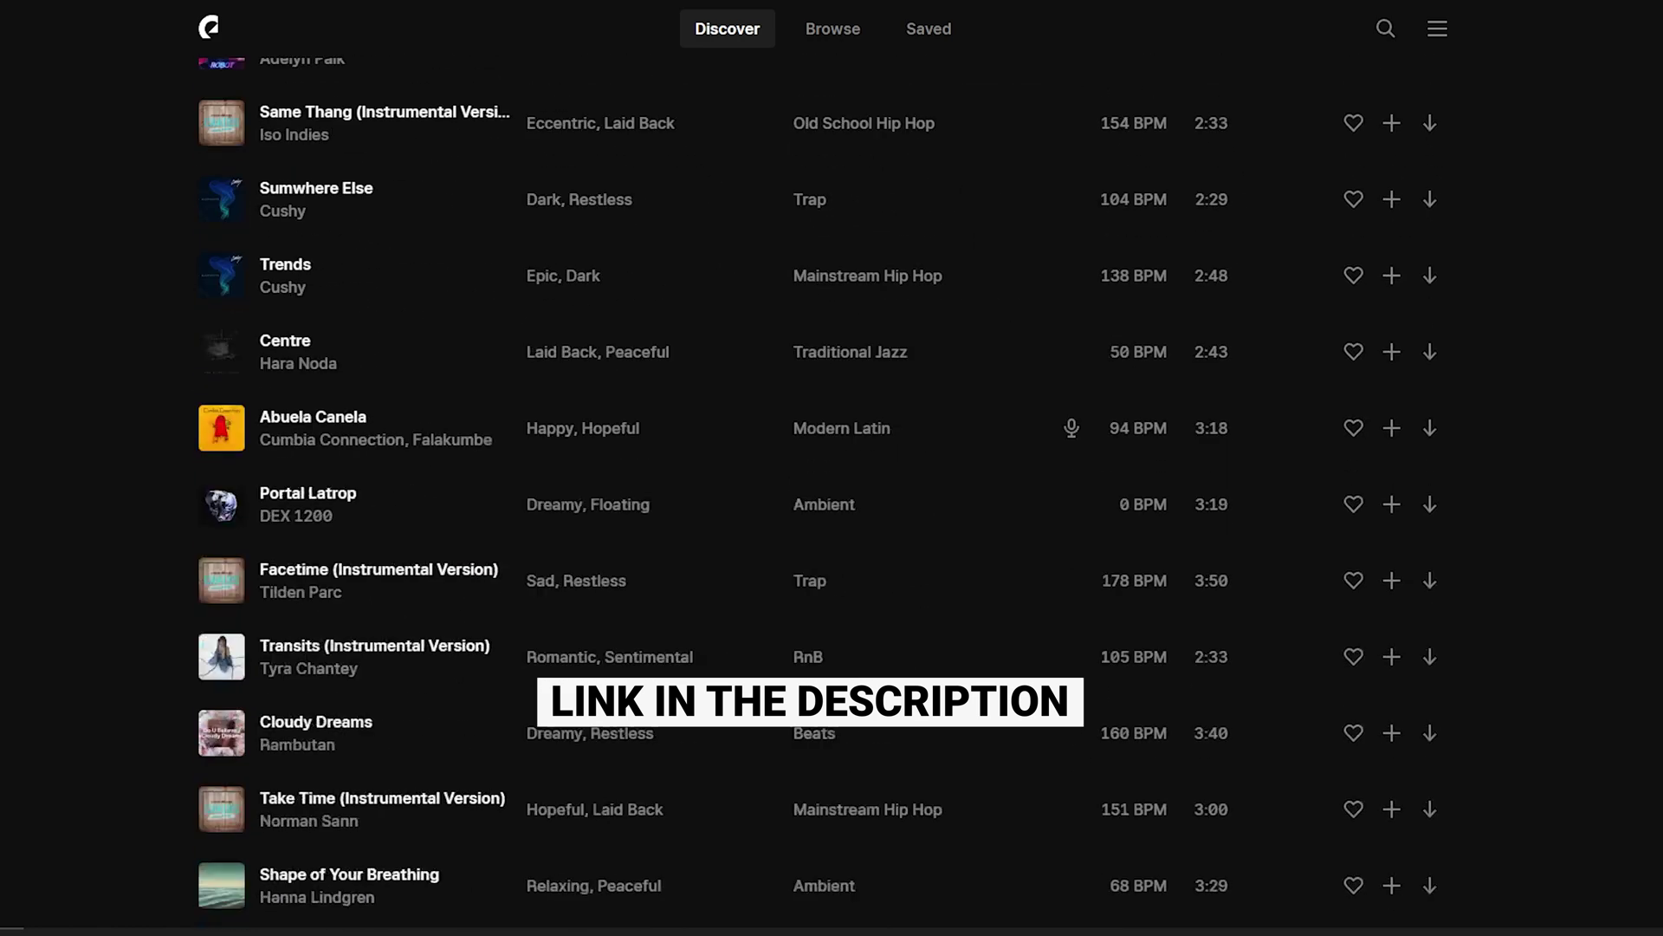
{"action": "scroll", "coordinate": [817, 494], "scroll_direction": "down", "scroll_amount": 6}
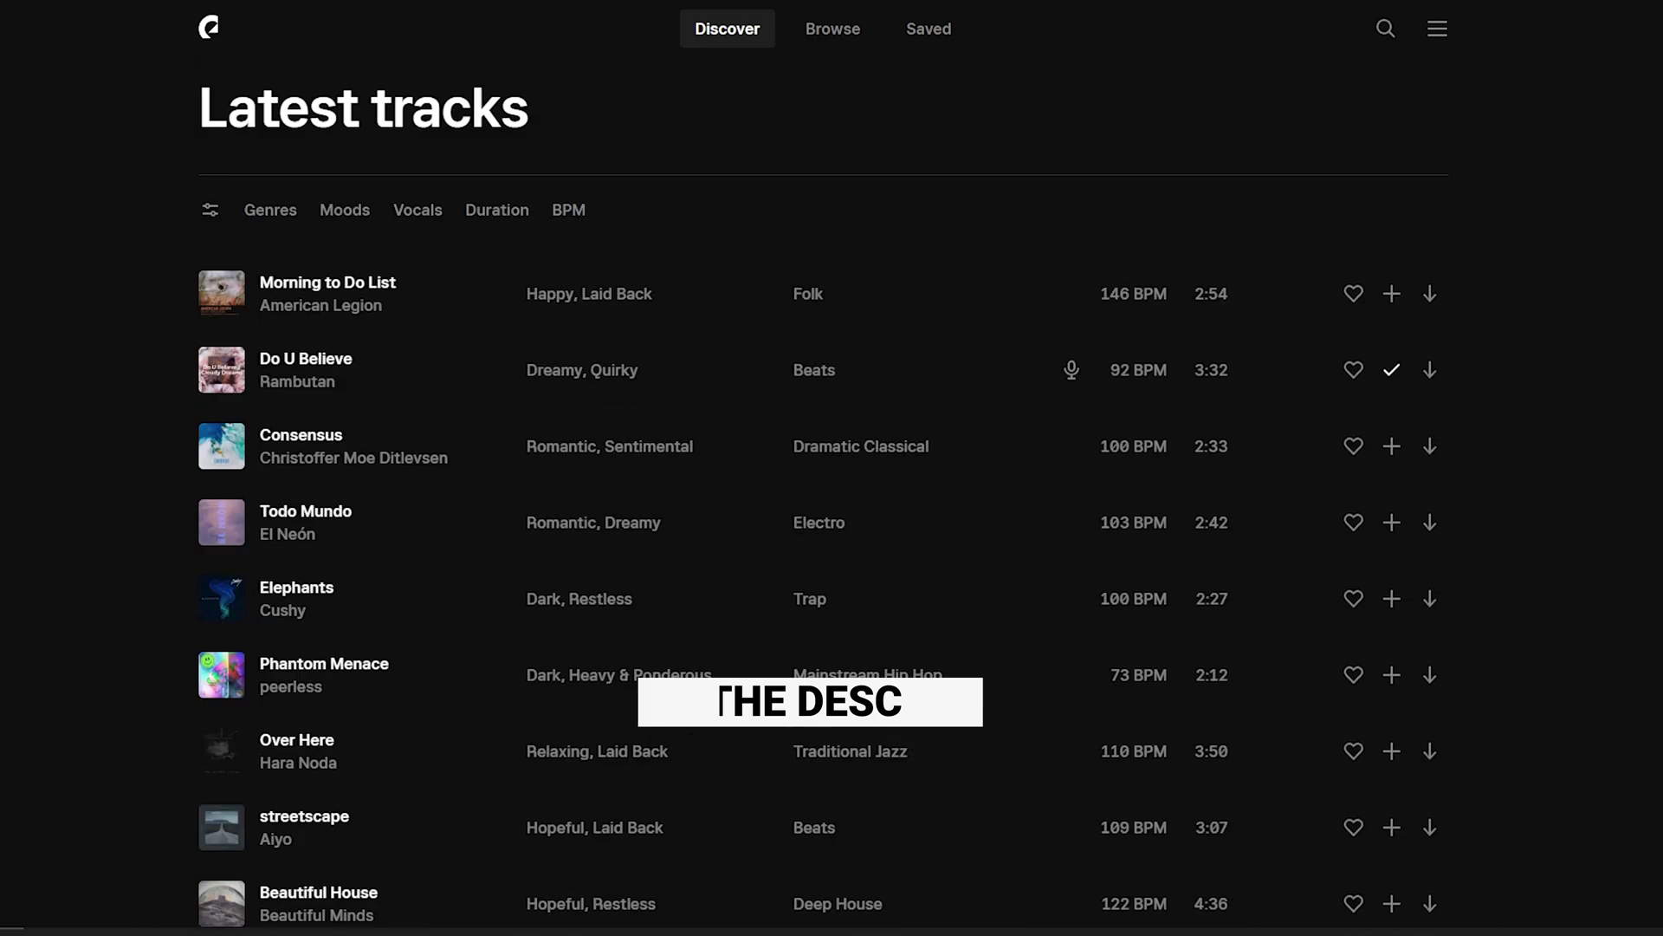
{"action": "left_click", "coordinate": [827, 32]}
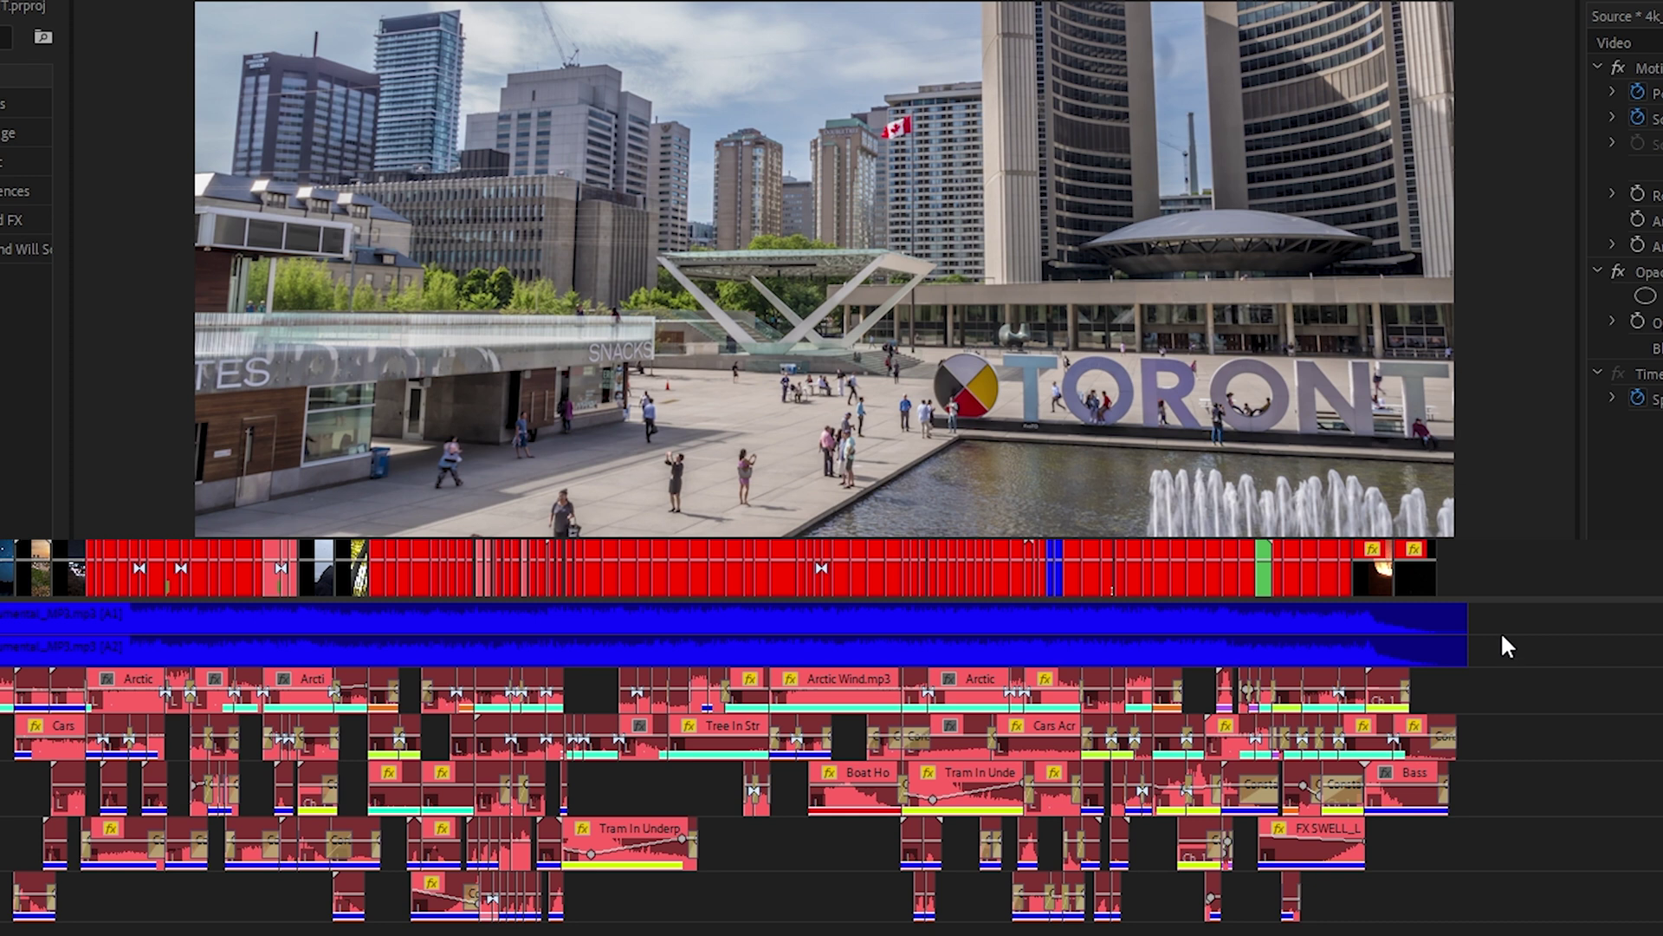
Select all footage, music and sound-effect clips in the trailer timeline with Ctrl+A
{"action": "key", "text": "ctrl+a"}
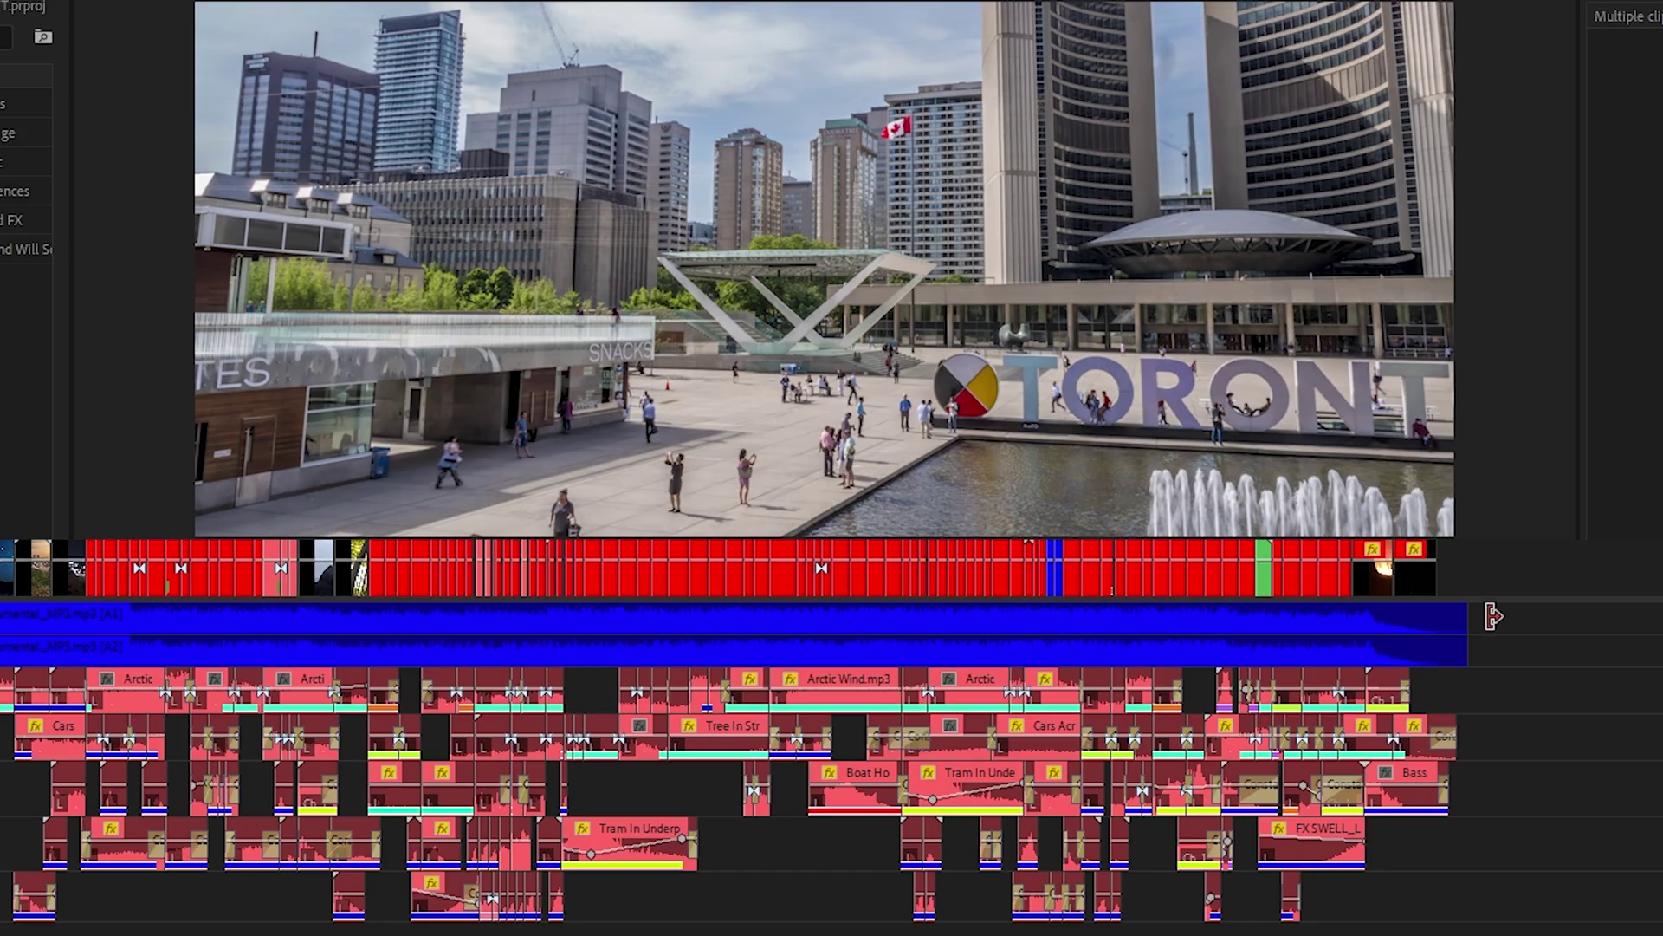